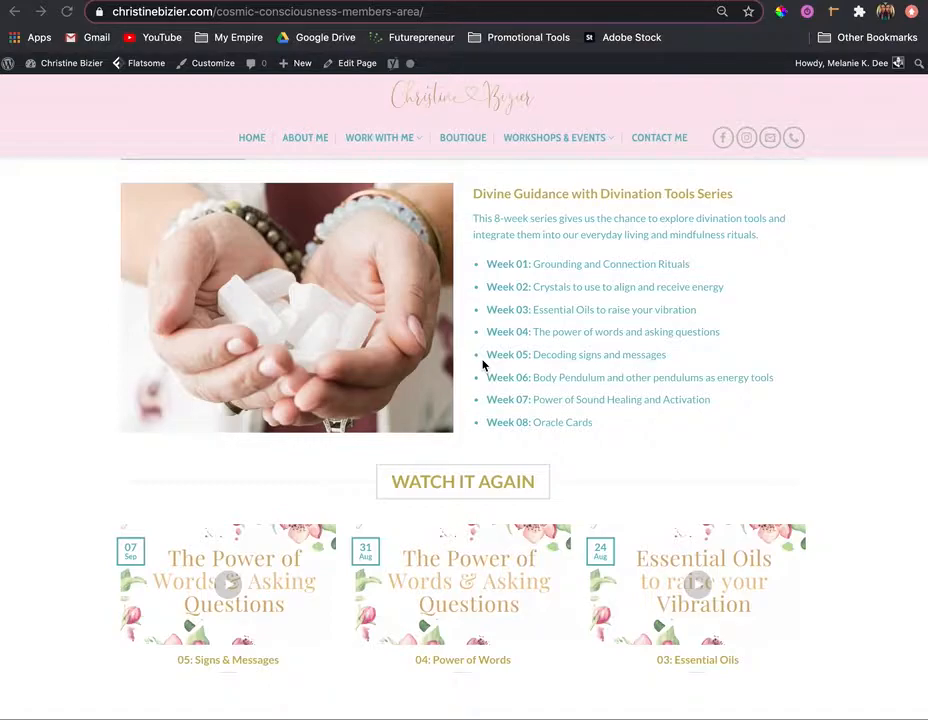
Step: Open the weekly videos guide in Google Docs and review its preparation list and setup instructions
{"action": "left_click", "coordinate": [380, 1]}
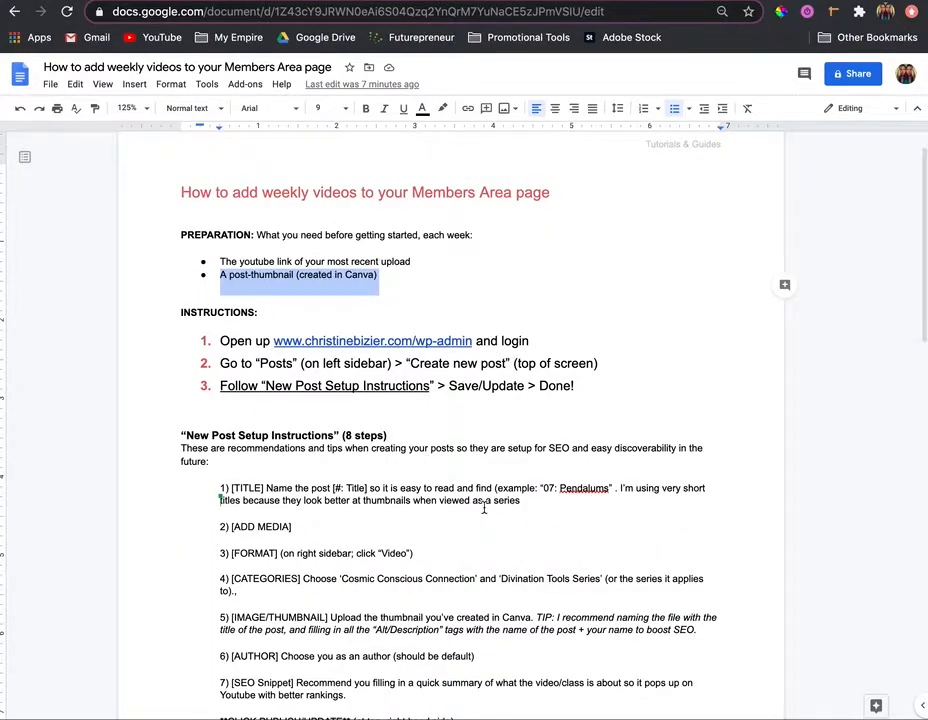
{"action": "scroll", "coordinate": [484, 508], "scroll_direction": "down", "scroll_amount": 5}
{"action": "scroll", "coordinate": [484, 508], "scroll_direction": "up", "scroll_amount": 5}
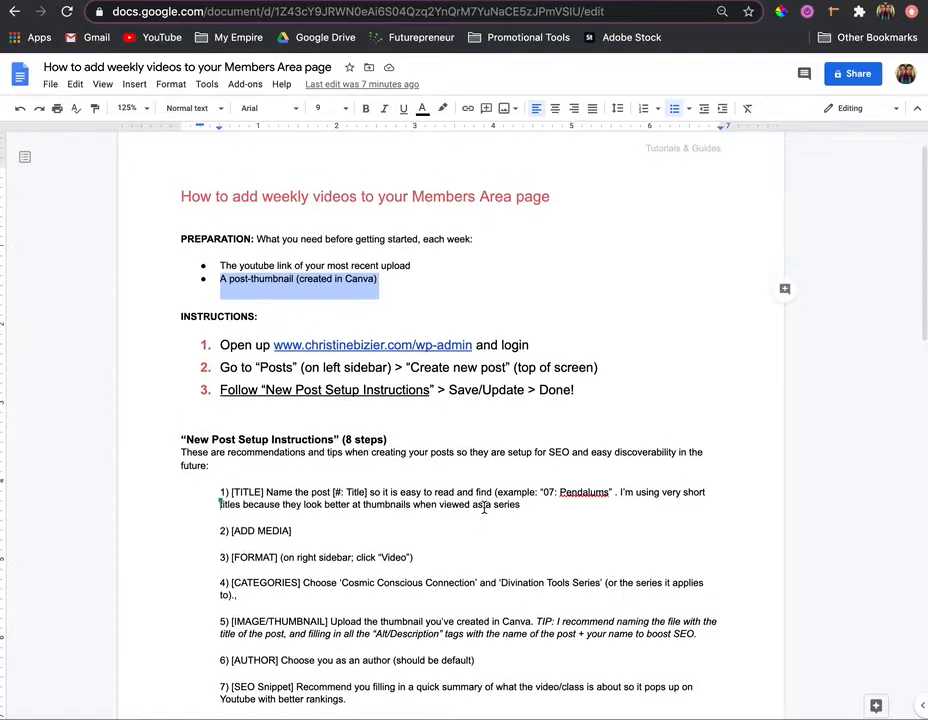
{"action": "left_click", "coordinate": [429, 268]}
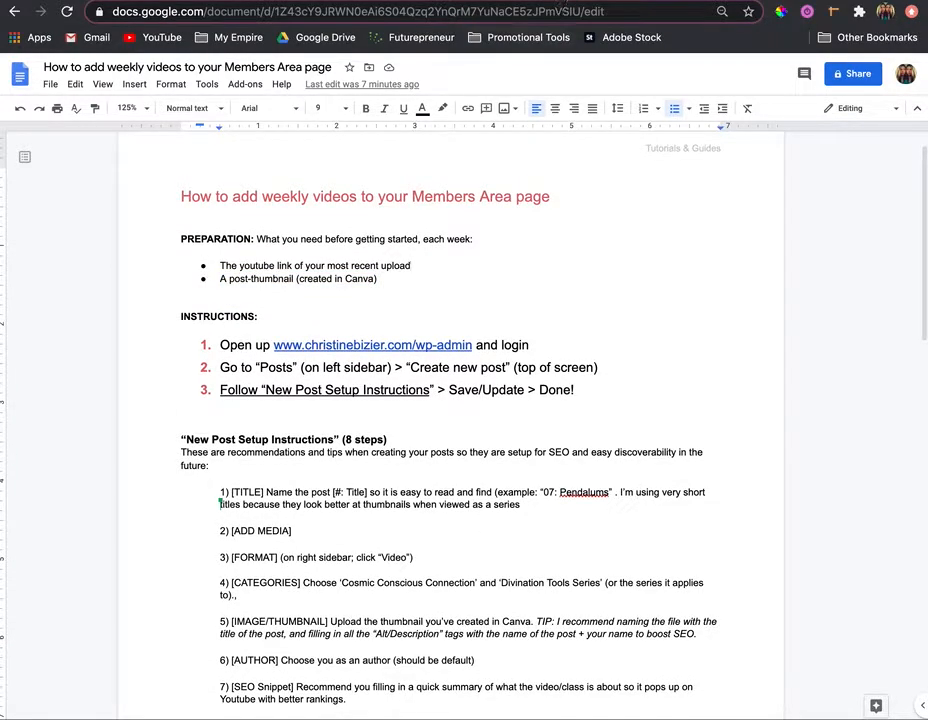
Step: Switch to the WordPress post editor, review the "07: Pendulums" post's settings and update the post
{"action": "left_click", "coordinate": [480, 1]}
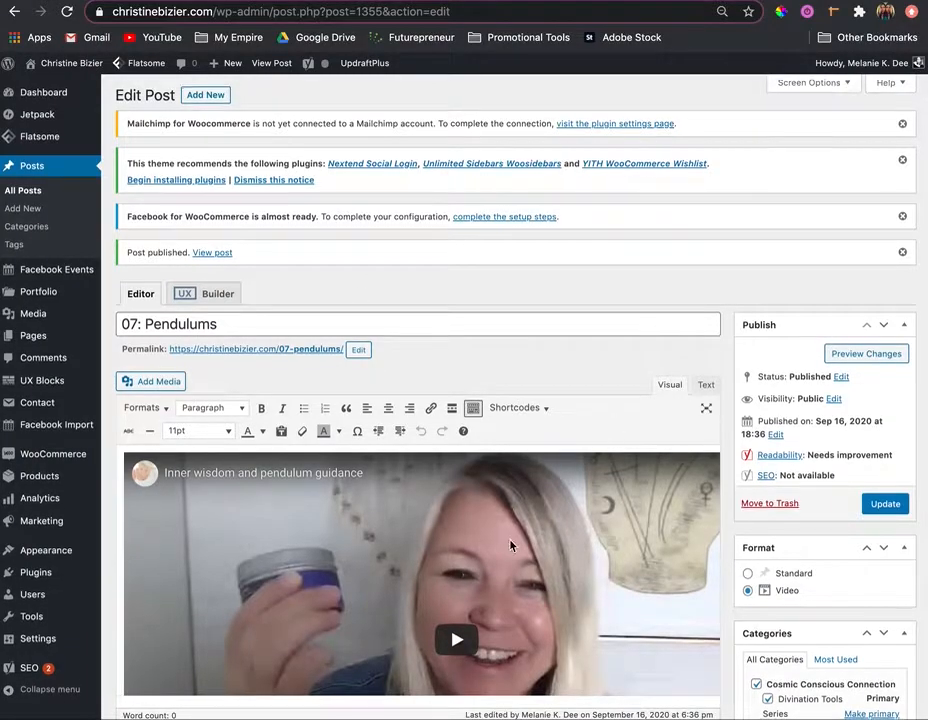
{"action": "scroll", "coordinate": [510, 545], "scroll_direction": "down", "scroll_amount": 8}
{"action": "scroll", "coordinate": [510, 545], "scroll_direction": "down", "scroll_amount": 2}
{"action": "scroll", "coordinate": [510, 545], "scroll_direction": "up", "scroll_amount": 12}
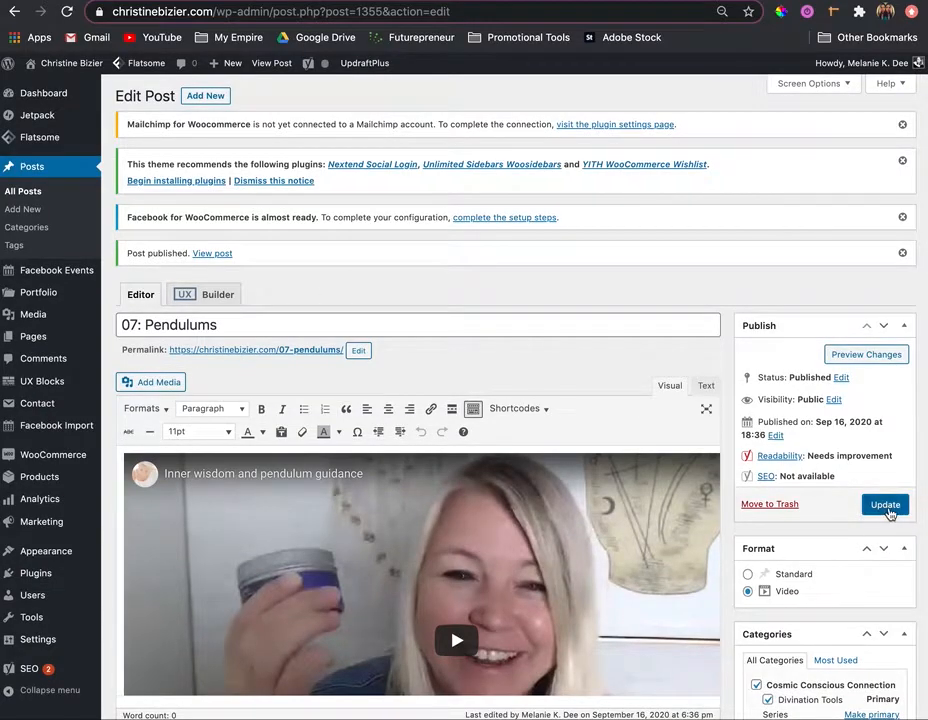
{"action": "left_click", "coordinate": [885, 505]}
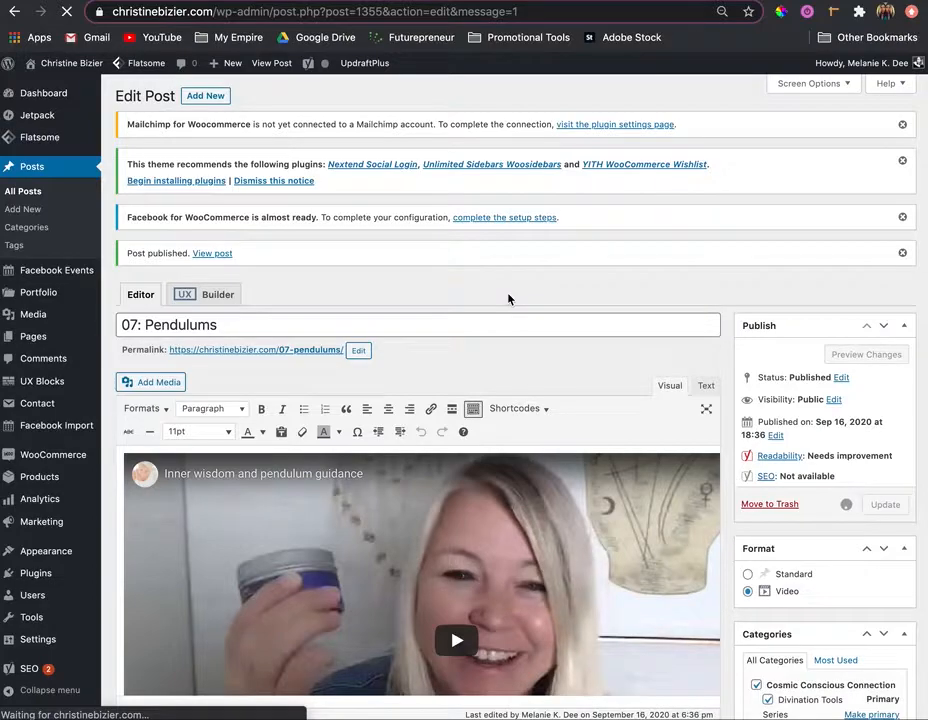
Step: Reload the Cosmic Consciousness members area page and check its Watch It Again videos
{"action": "scroll", "coordinate": [508, 298], "scroll_direction": "down", "scroll_amount": 5}
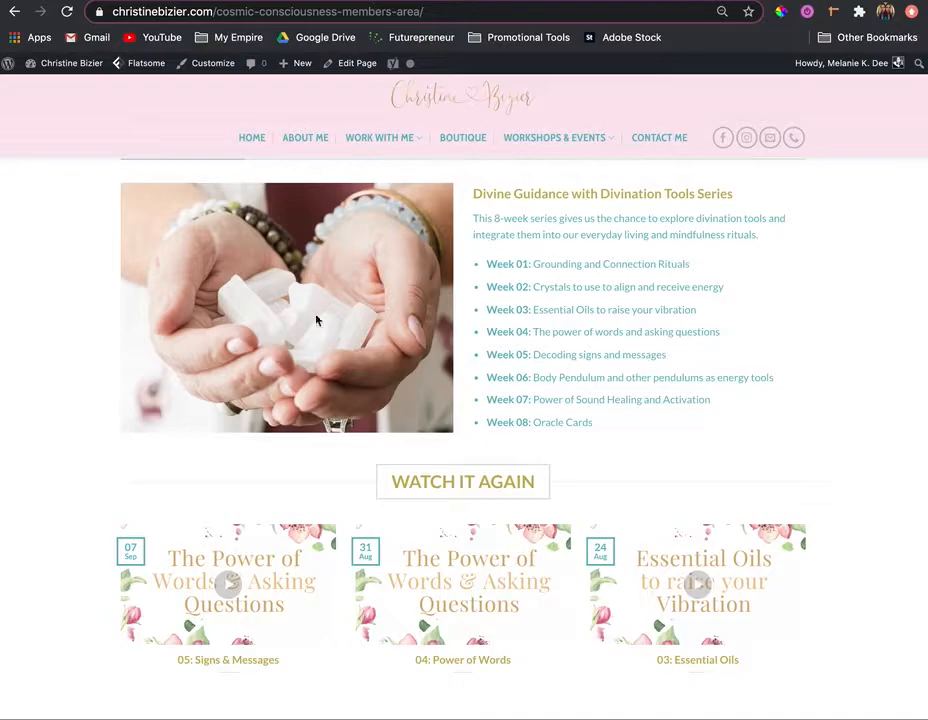
{"action": "key", "text": "super+r"}
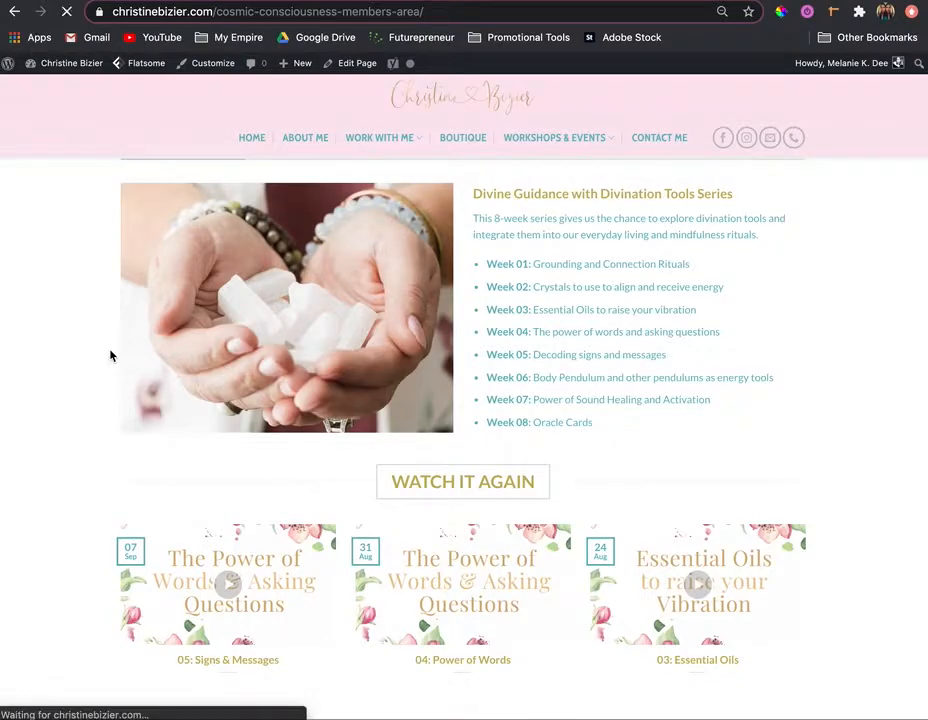
{"action": "scroll", "coordinate": [88, 560], "scroll_direction": "down", "scroll_amount": 2}
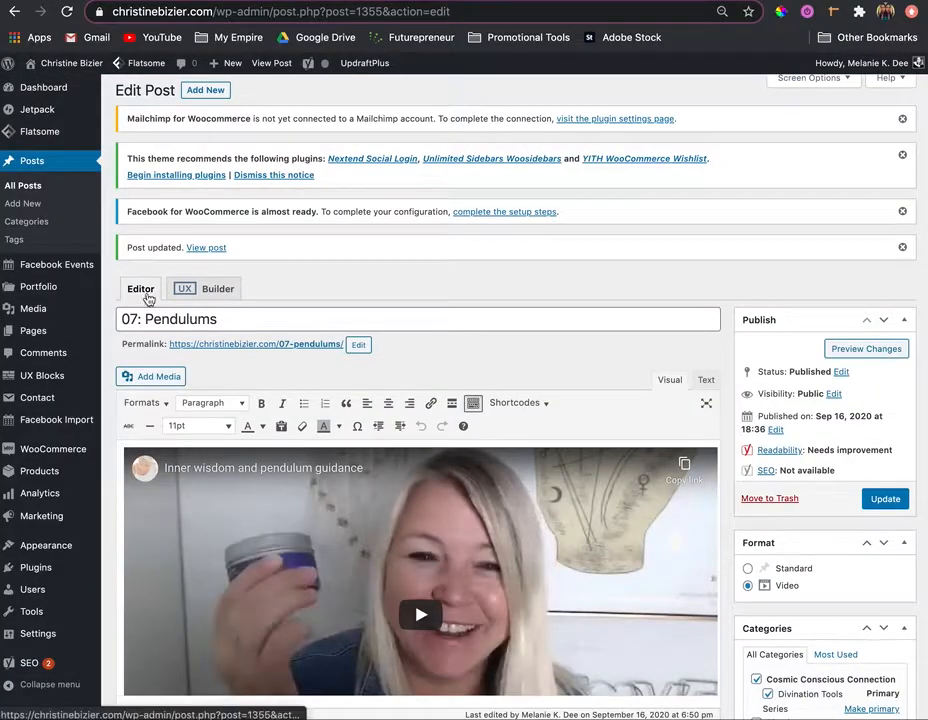
Step: Move the "07: Pendulums" post to the trash from the WordPress posts list
{"action": "left_click", "coordinate": [35, 166]}
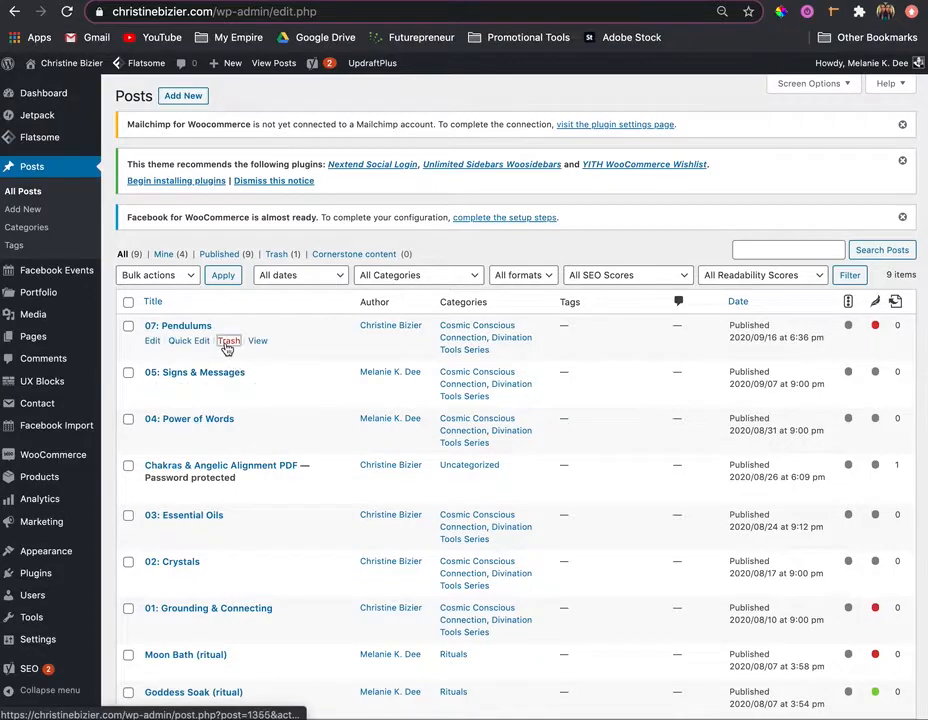
{"action": "left_click", "coordinate": [227, 342]}
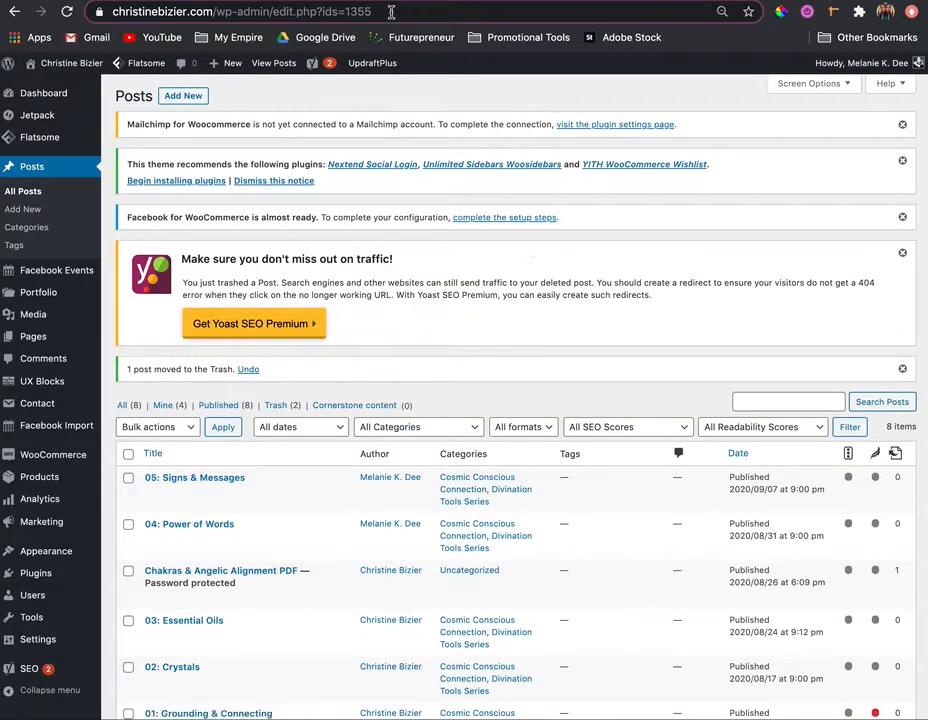
Step: Check the email with the YouTube link and the members area page, and highlight the guide's two preparation items in turn
{"action": "left_click", "coordinate": [345, 1]}
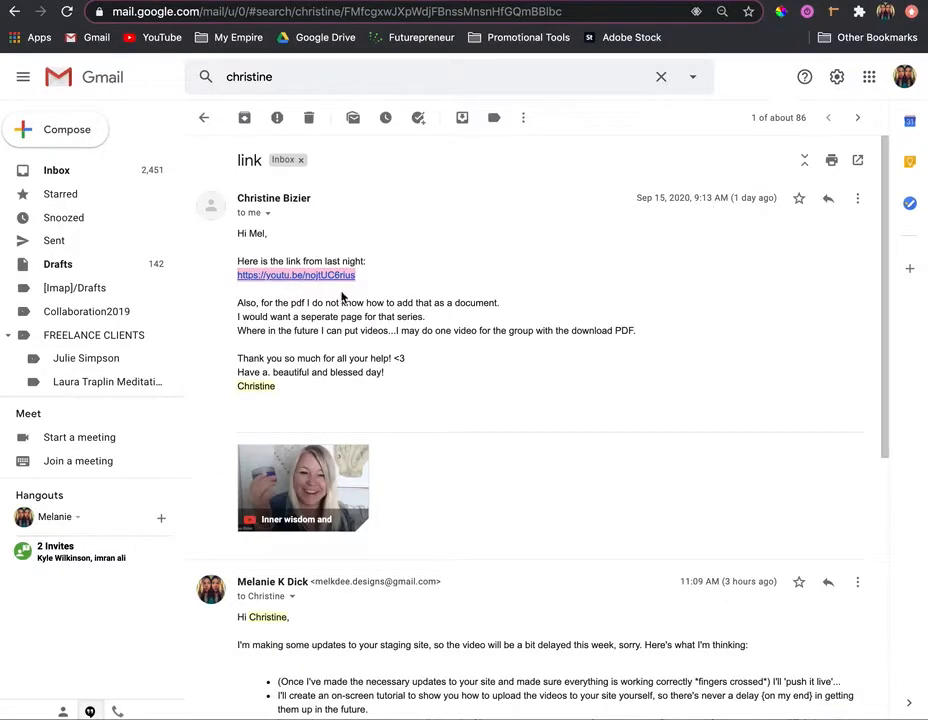
{"action": "left_click", "coordinate": [445, 1]}
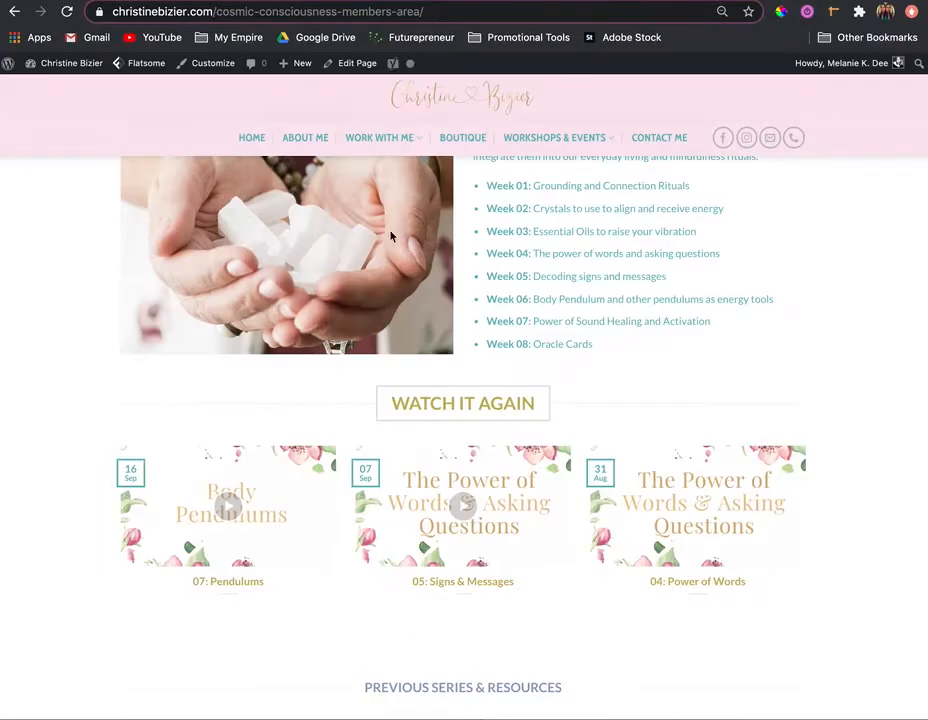
{"action": "left_click", "coordinate": [407, 560]}
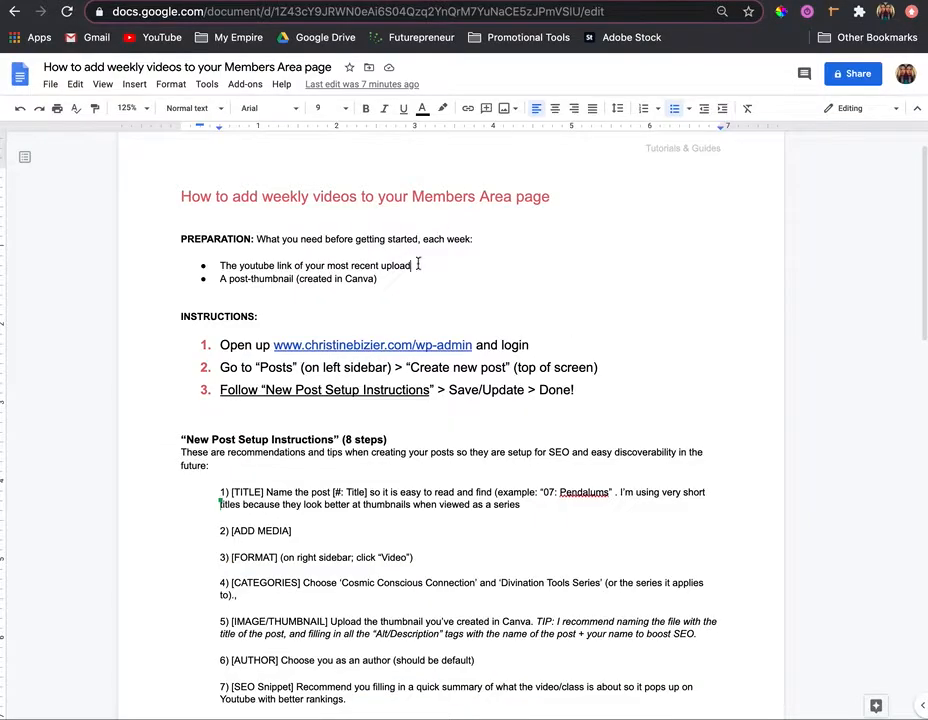
{"action": "left_click_drag", "start_coordinate": [418, 265], "coordinate": [220, 265]}
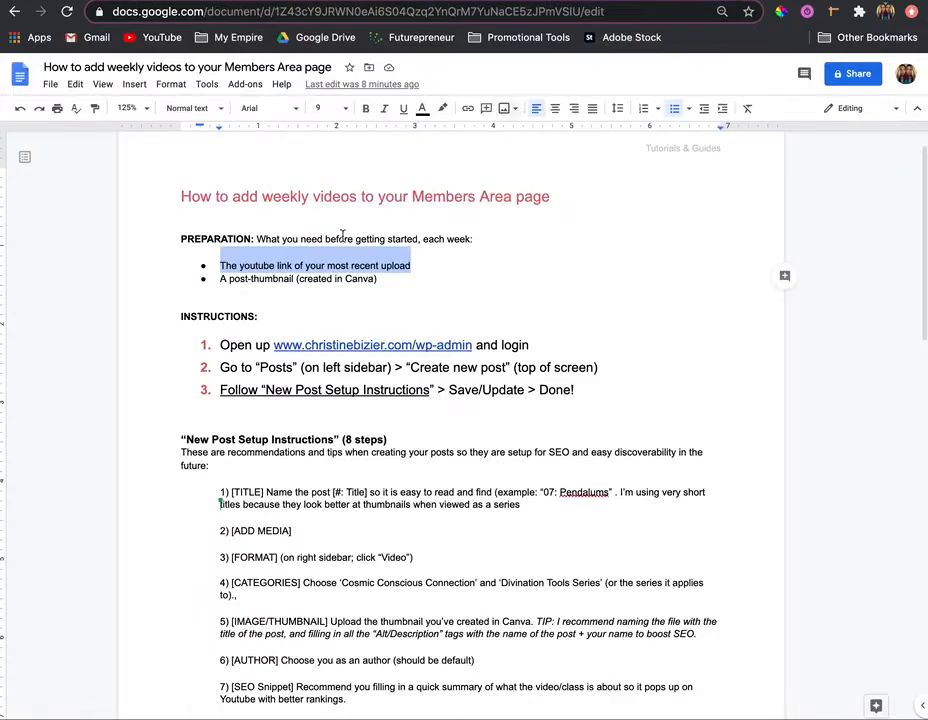
{"action": "left_click", "coordinate": [325, 279]}
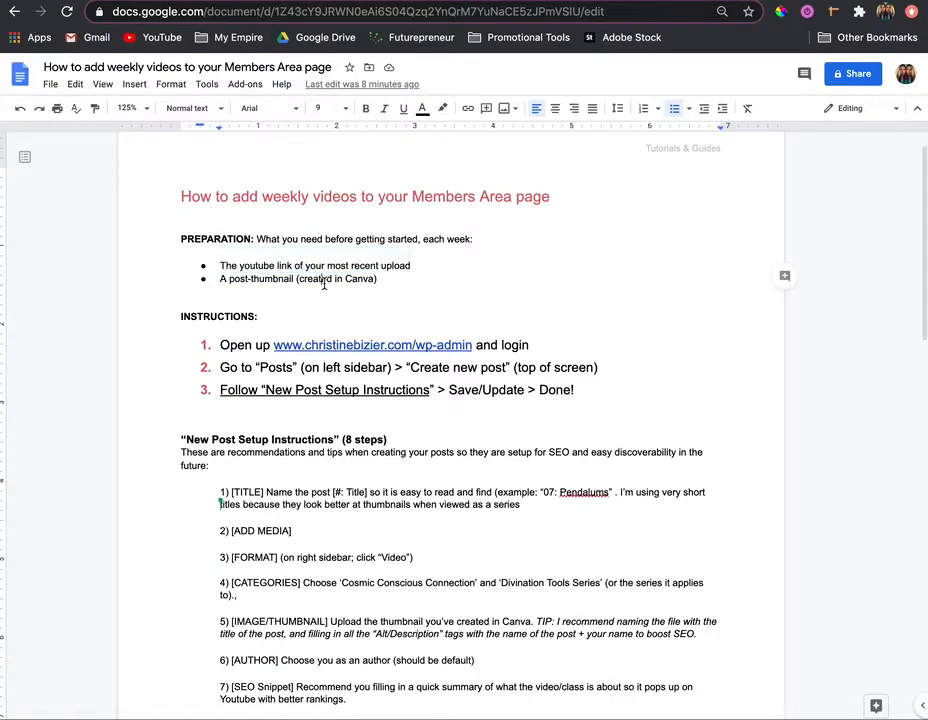
{"action": "left_click_drag", "start_coordinate": [402, 282], "coordinate": [216, 277]}
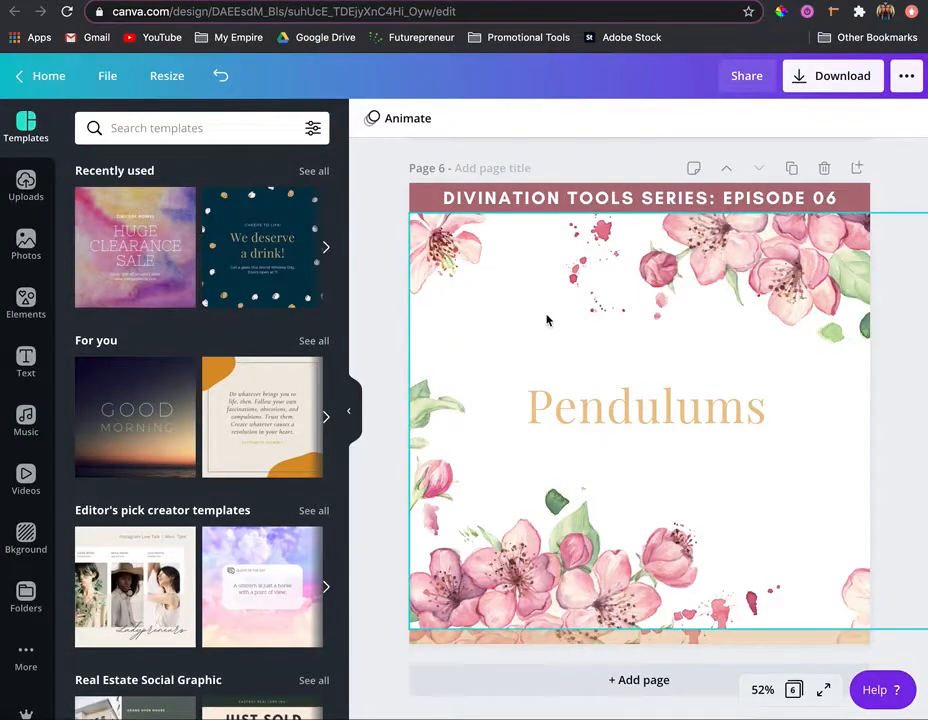
Step: In Canva, download only page 6 of the series design, the Episode 06 Pendulums thumbnail, as a PNG
{"action": "scroll", "coordinate": [546, 318], "scroll_direction": "up", "scroll_amount": 5}
{"action": "scroll", "coordinate": [546, 320], "scroll_direction": "up", "scroll_amount": 8}
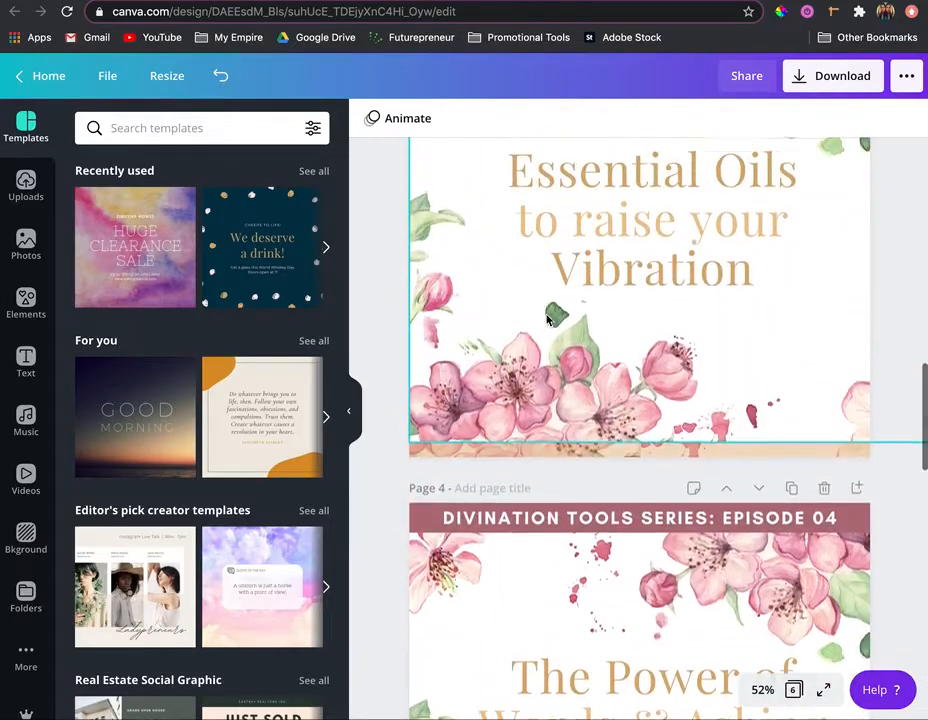
{"action": "scroll", "coordinate": [546, 320], "scroll_direction": "down", "scroll_amount": 13}
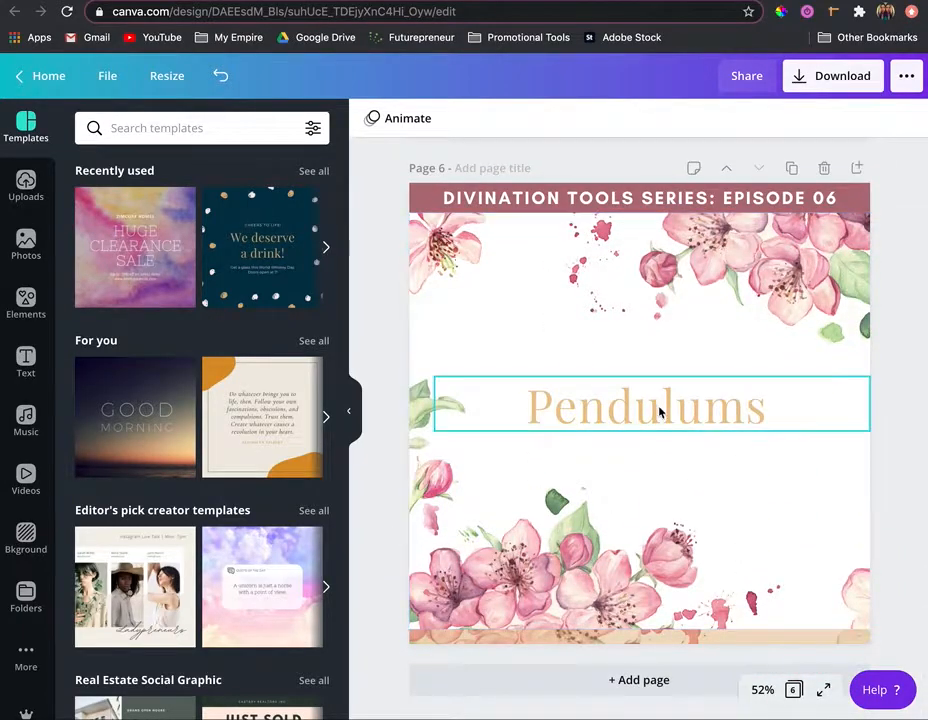
{"action": "left_click", "coordinate": [905, 77]}
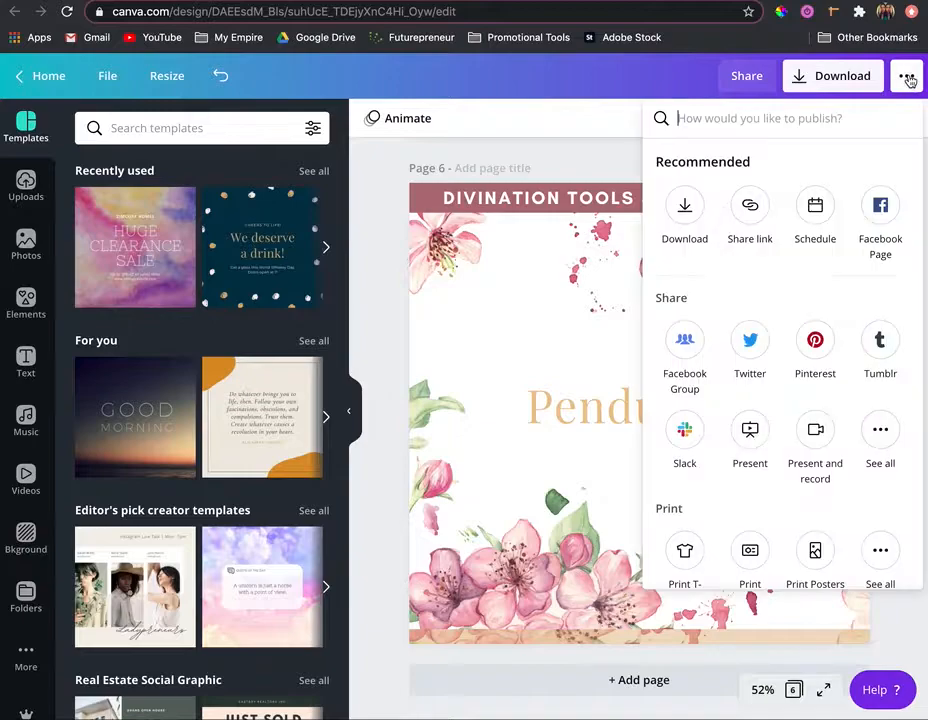
{"action": "left_click", "coordinate": [684, 210]}
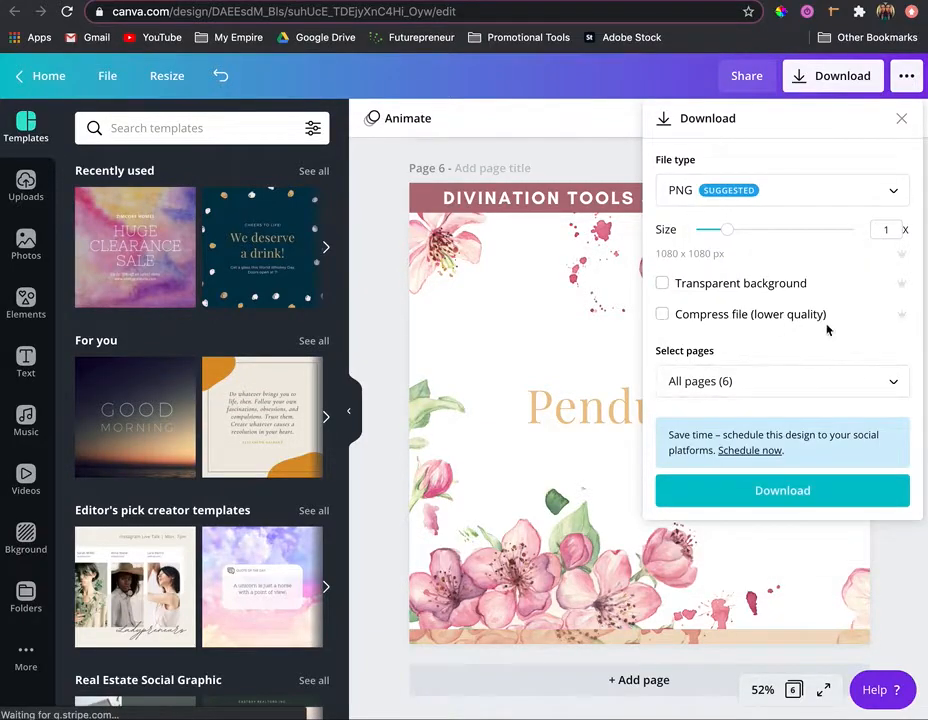
{"action": "left_click", "coordinate": [861, 389]}
{"action": "scroll", "coordinate": [814, 530], "scroll_direction": "down", "scroll_amount": 3}
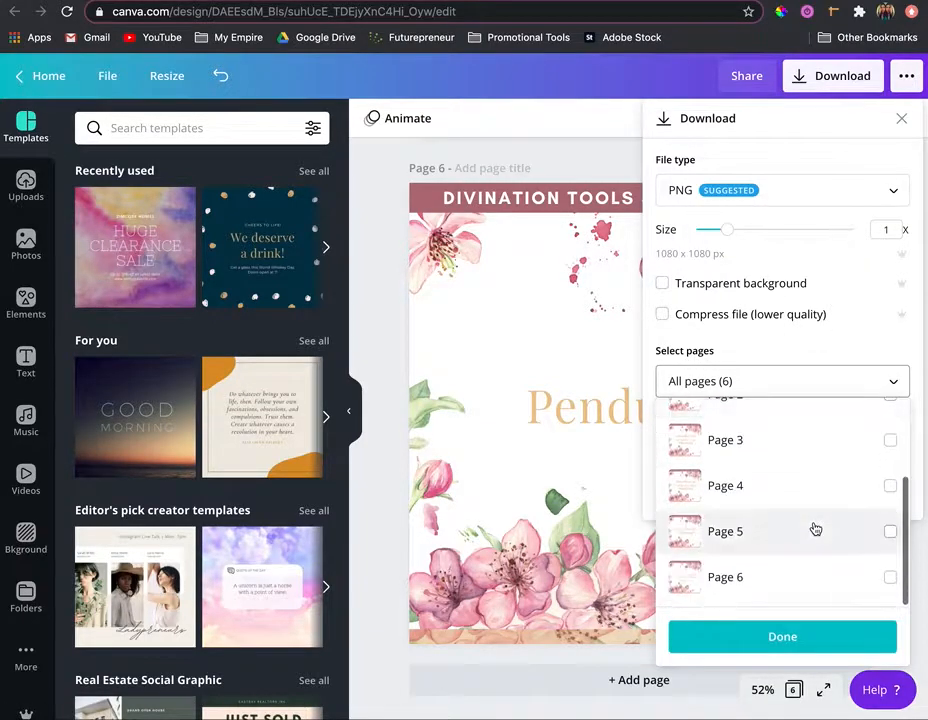
{"action": "left_click", "coordinate": [889, 583]}
{"action": "left_click", "coordinate": [822, 632]}
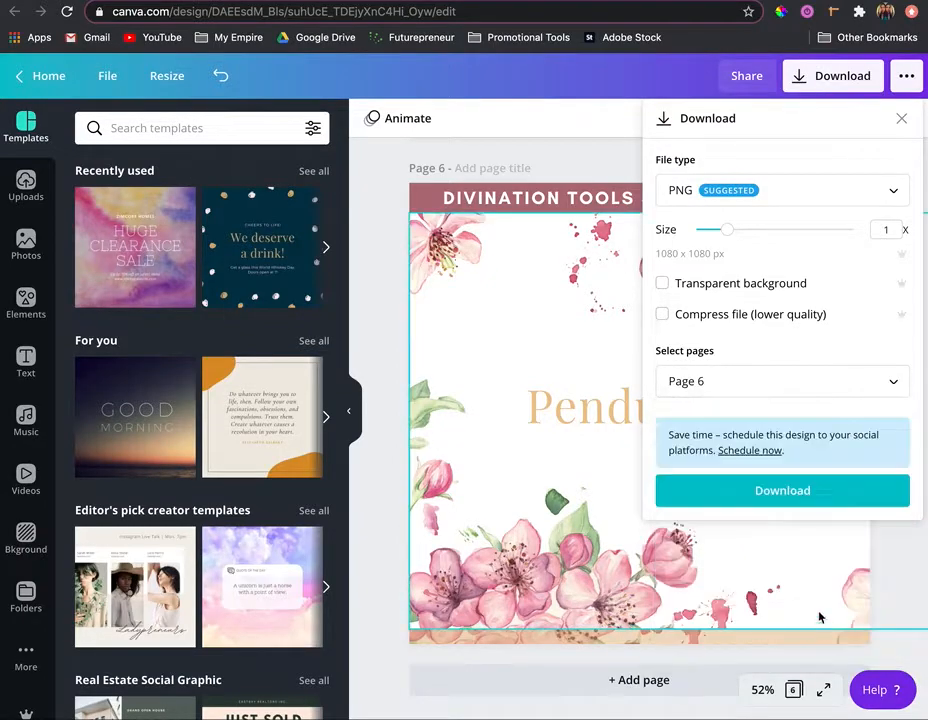
{"action": "left_click", "coordinate": [810, 501]}
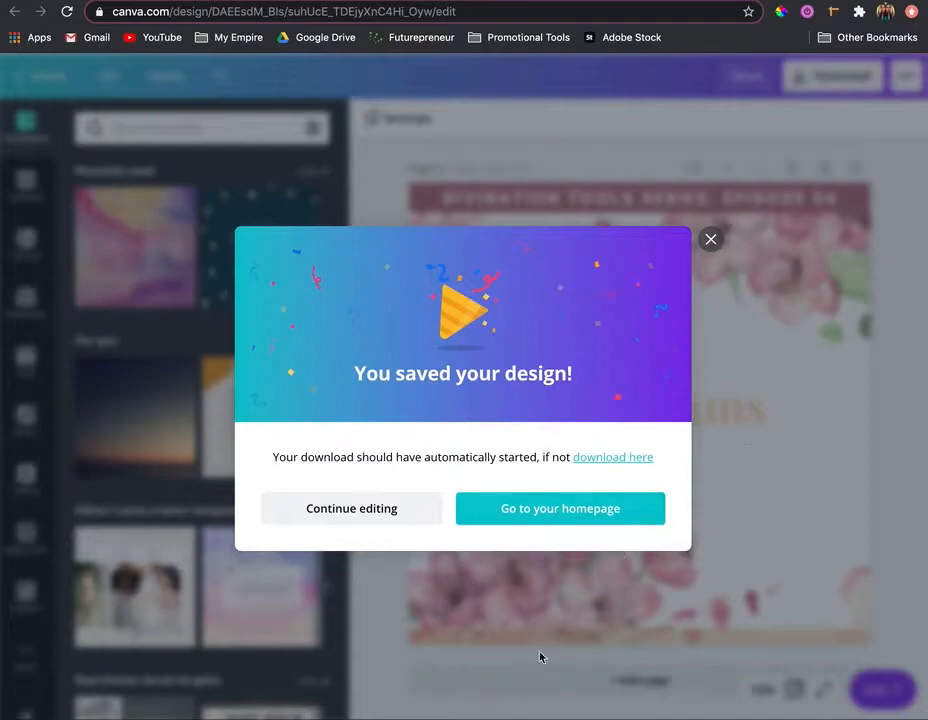
Step: Open the Downloads folder in Finder and widen the window so the full file names can be read
{"action": "left_click", "coordinate": [460, 716]}
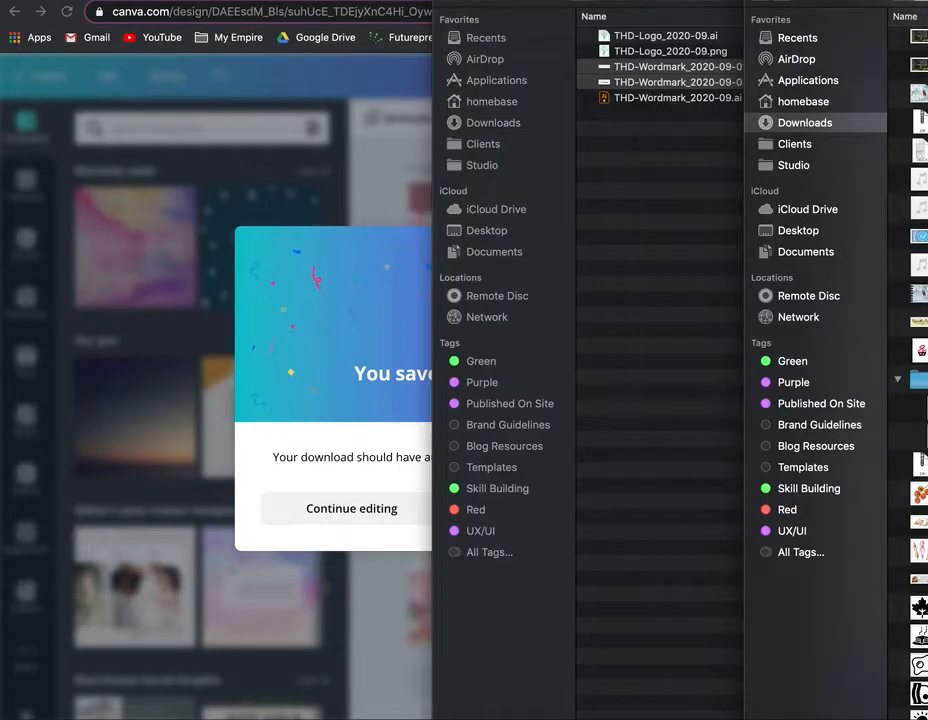
{"action": "left_click", "coordinate": [508, 148]}
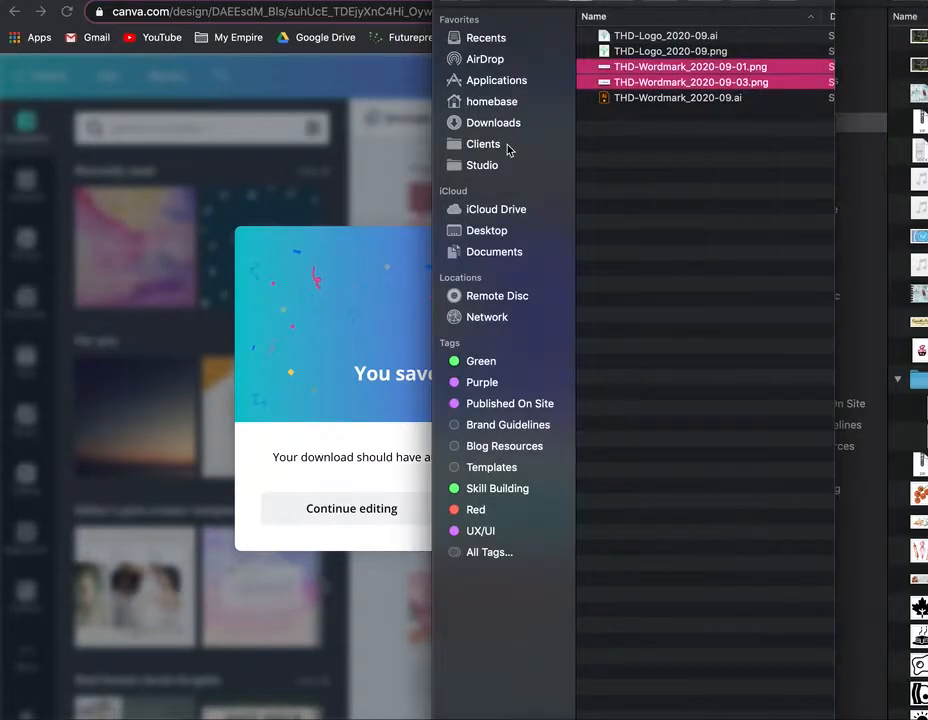
{"action": "left_click", "coordinate": [496, 123]}
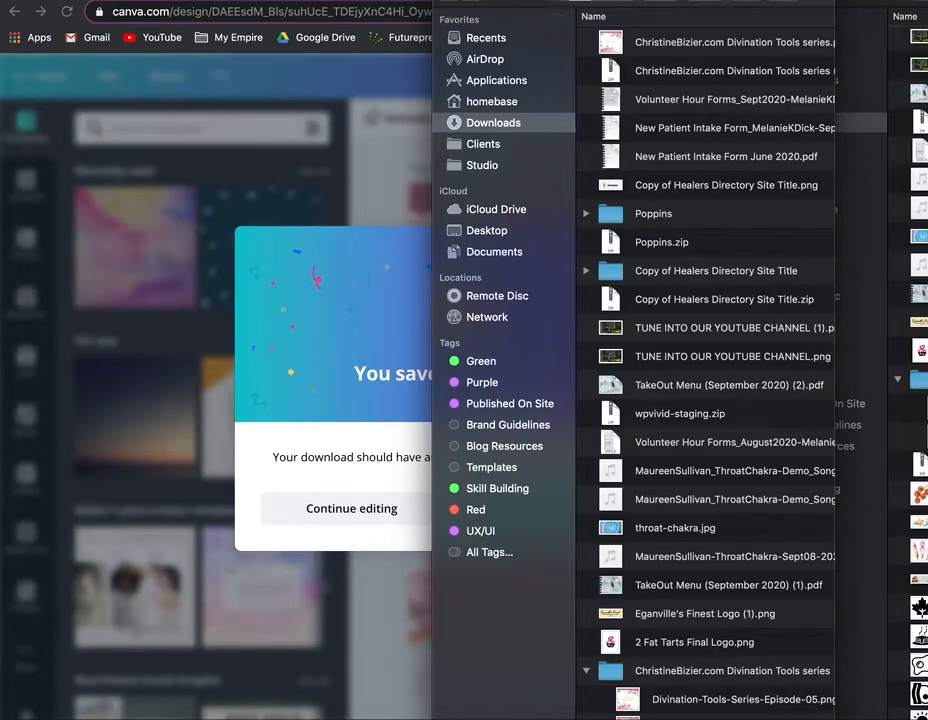
{"action": "left_click_drag", "start_coordinate": [763, 107], "coordinate": [640, 107]}
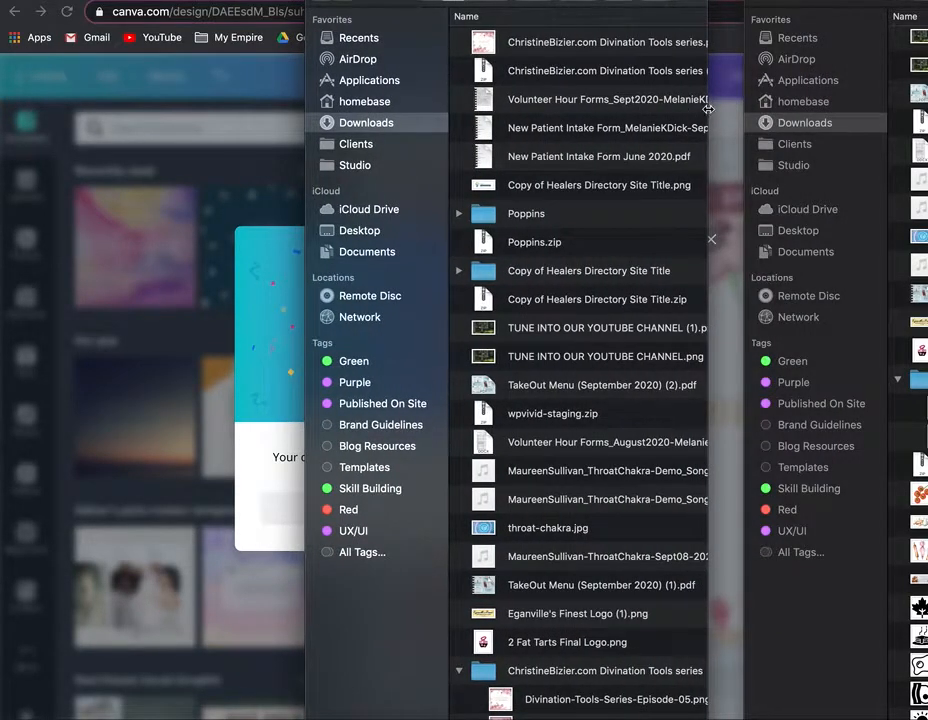
{"action": "left_click_drag", "start_coordinate": [707, 108], "coordinate": [887, 114]}
Step: Rename the newly downloaded Divination Tools series PNG by adding "-06-pendulums" to the end of its name
{"action": "left_click", "coordinate": [603, 50]}
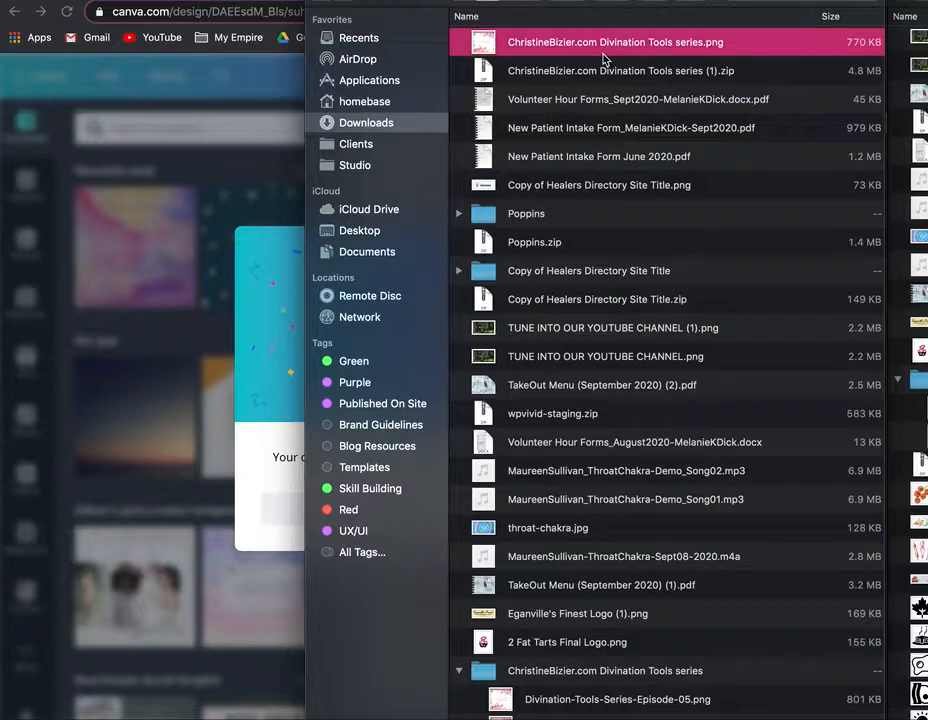
{"action": "left_click", "coordinate": [701, 50]}
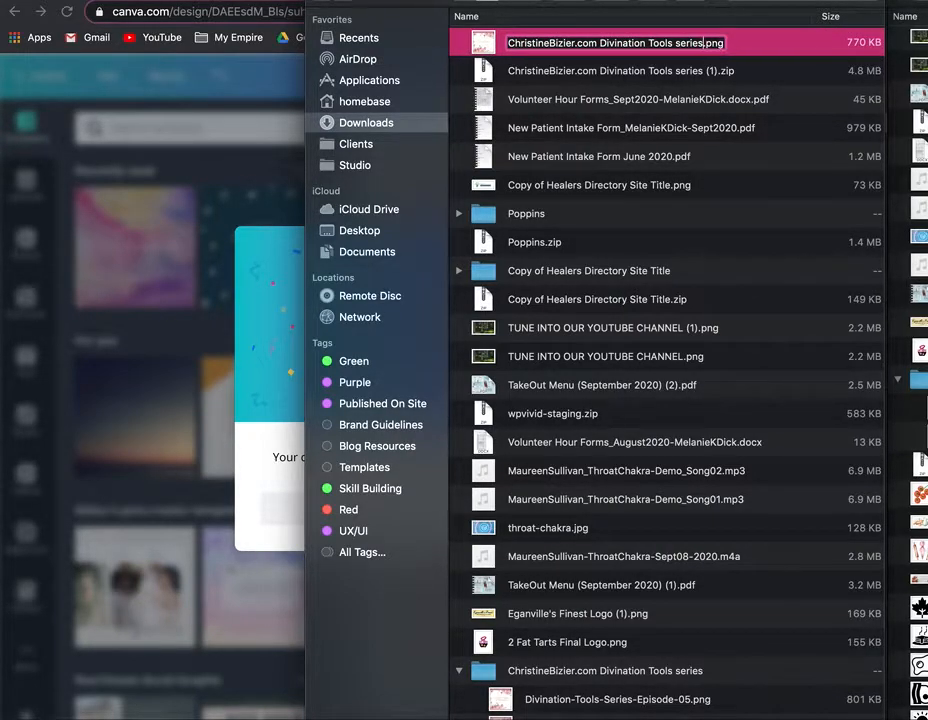
{"action": "type", "text": "-0"}
{"action": "type", "text": "6-"}
{"action": "type", "text": "pendulums"}
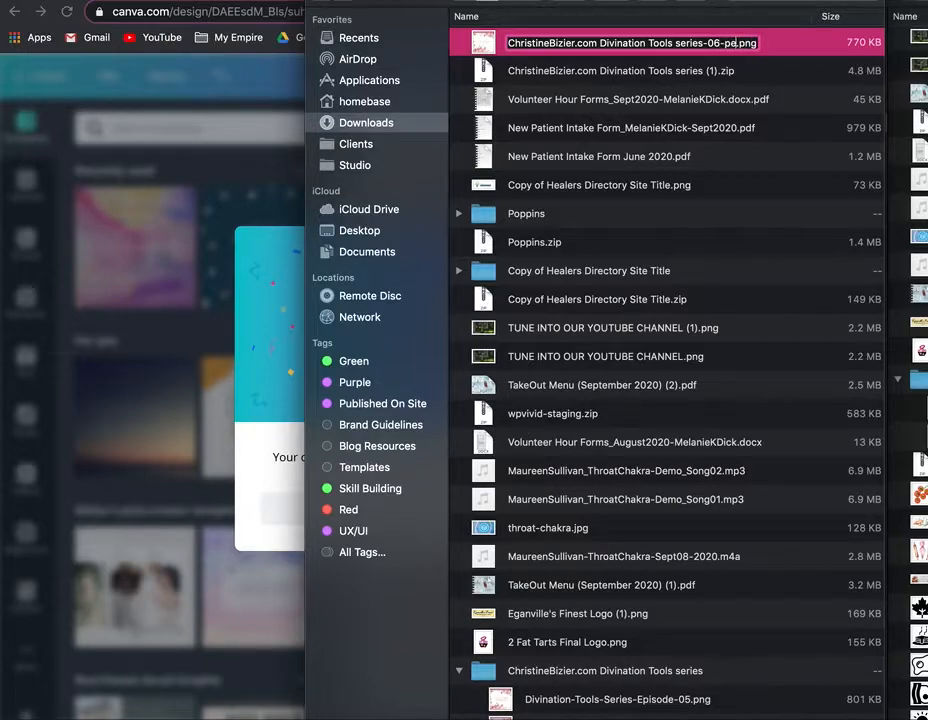
{"action": "left_click", "coordinate": [625, 99]}
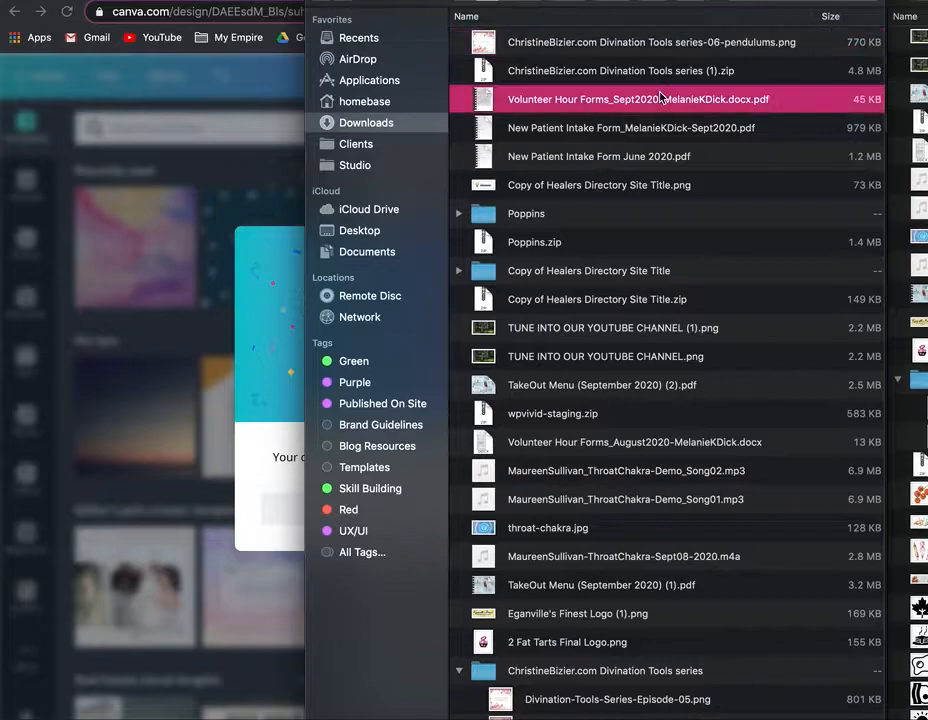
{"action": "left_click", "coordinate": [626, 46]}
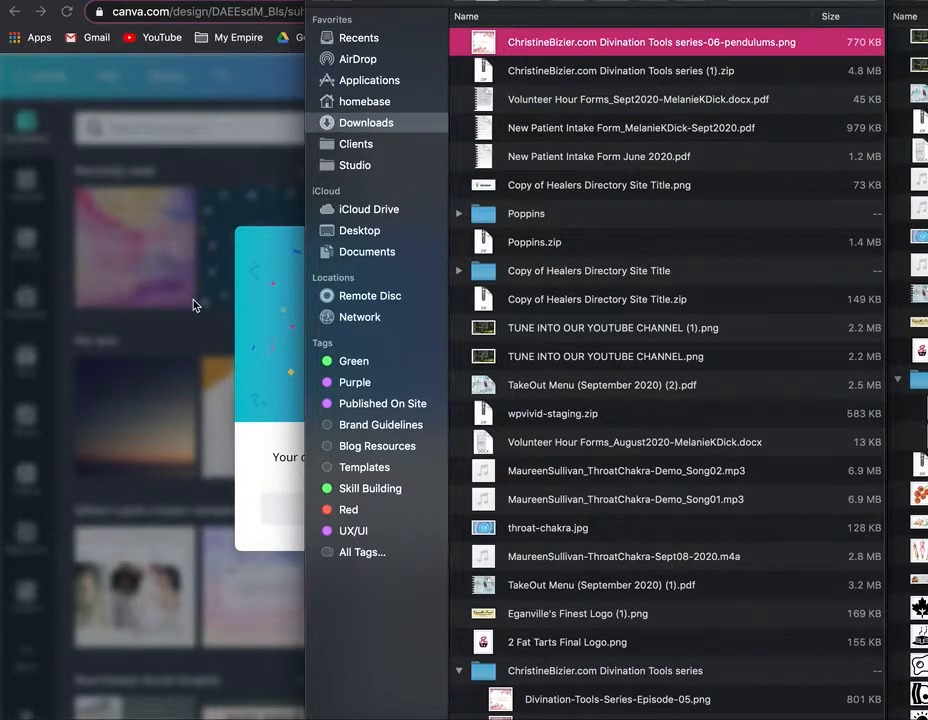
Step: Return to the browser and bring the weekly videos guide in Google Docs back into view
{"action": "left_click", "coordinate": [193, 246]}
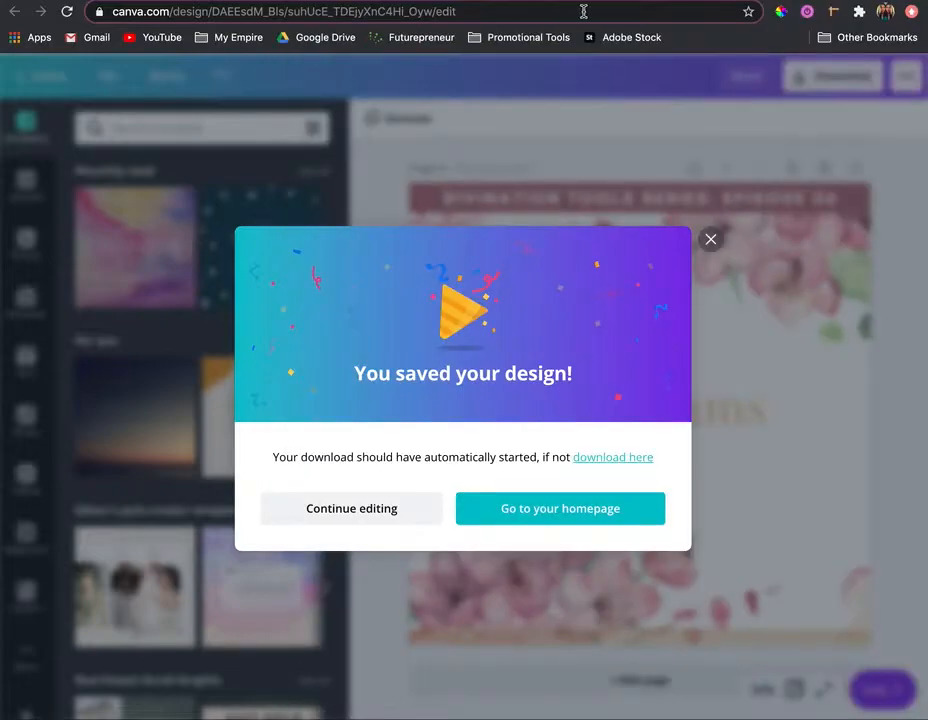
{"action": "key", "text": "ctrl+Tab"}
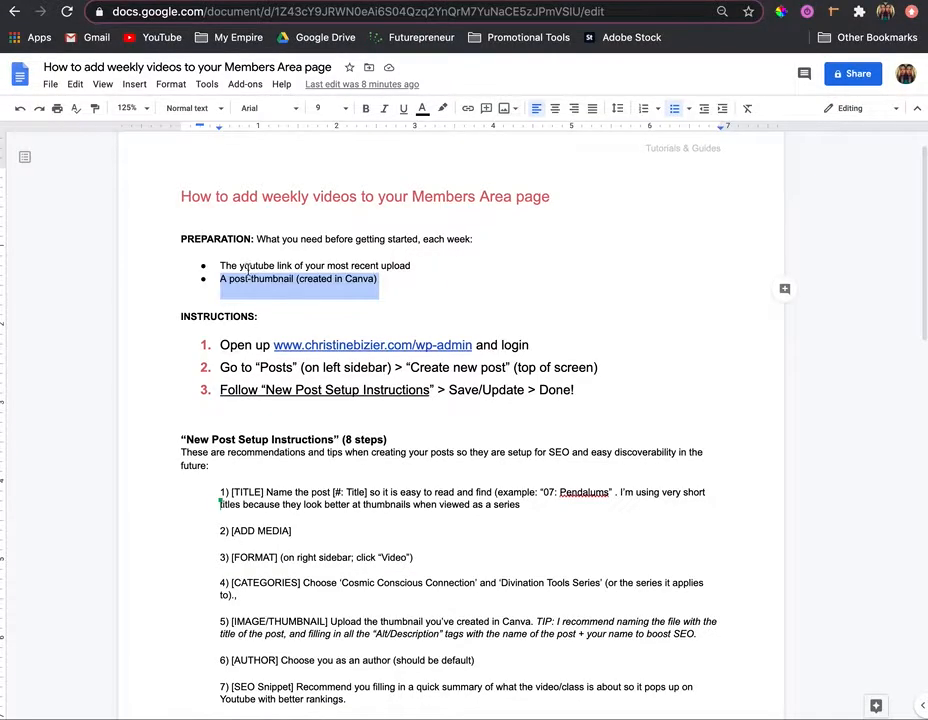
{"action": "left_click_drag", "start_coordinate": [362, 284], "coordinate": [174, 238]}
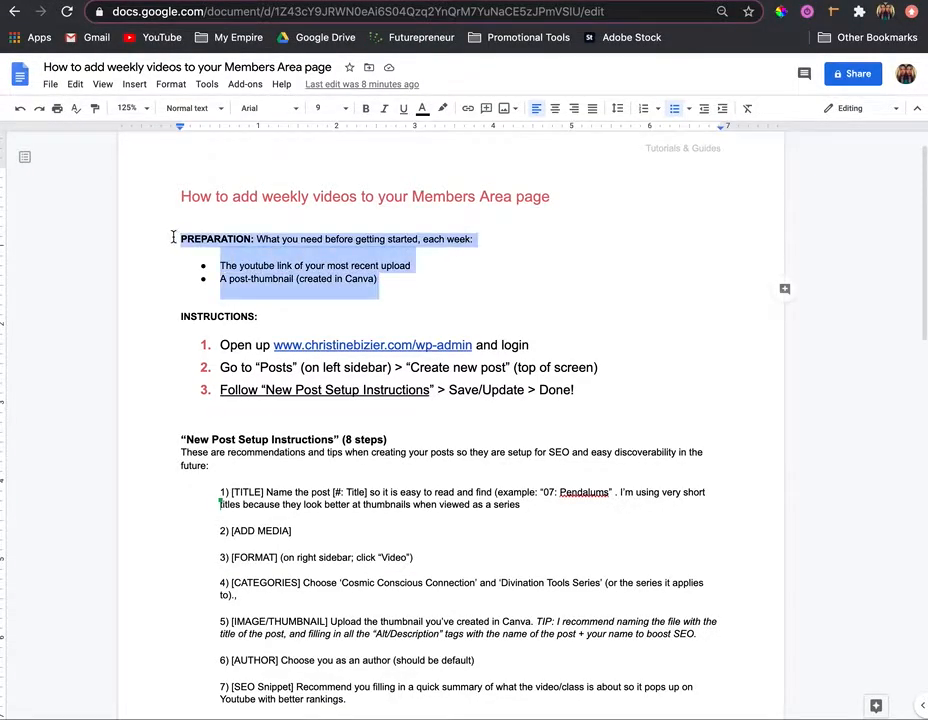
{"action": "left_click", "coordinate": [360, 279]}
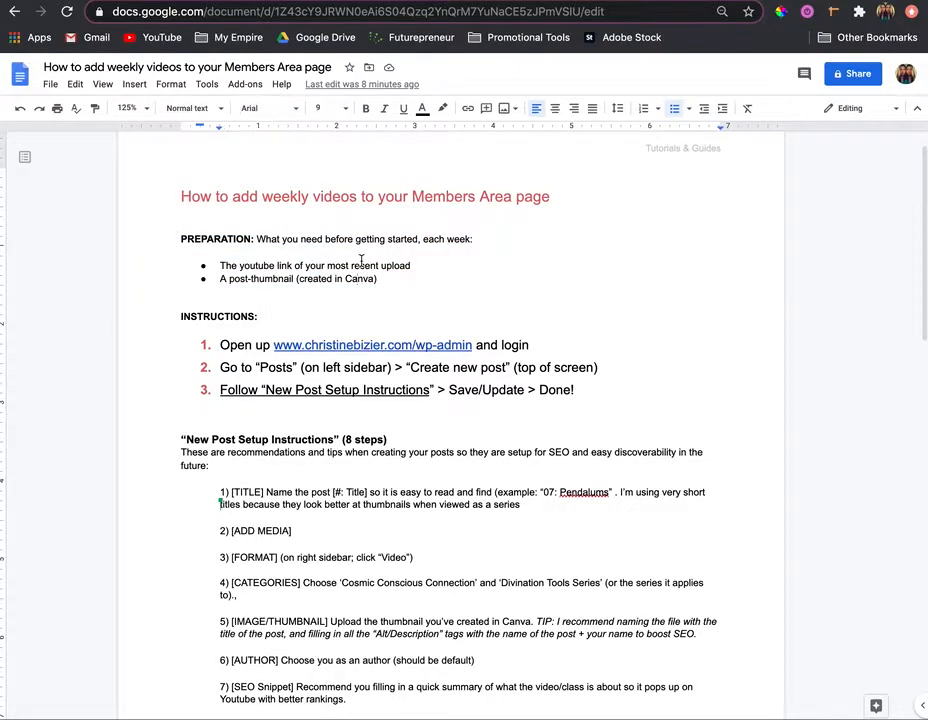
Step: Open the wp-admin link from the guide's first instruction and log in to WordPress with the prefilled credentials
{"action": "scroll", "coordinate": [328, 291], "scroll_direction": "down", "scroll_amount": 1}
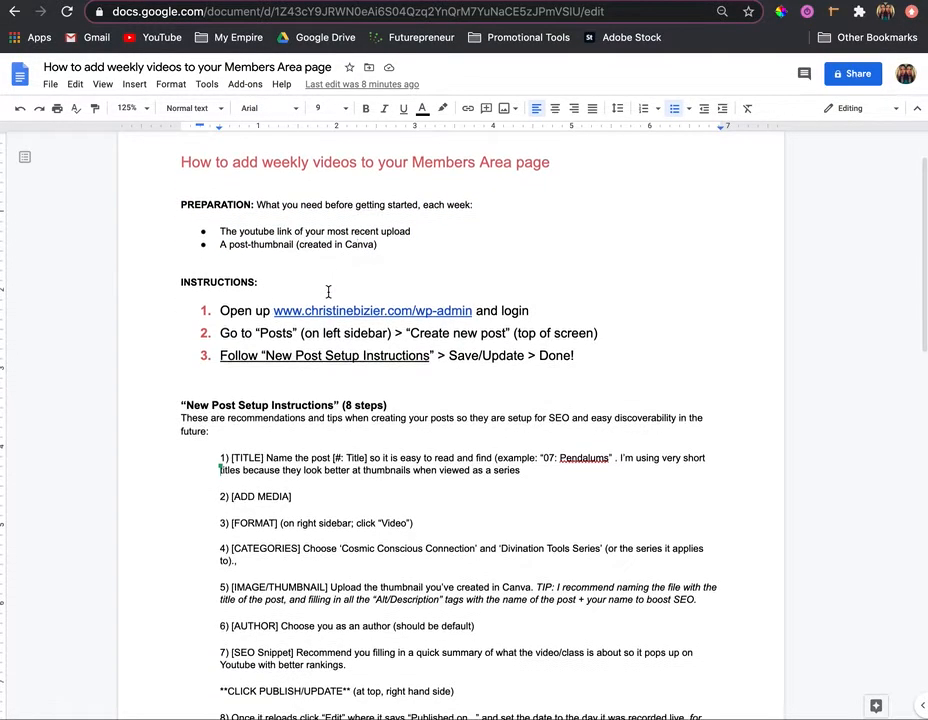
{"action": "left_click", "coordinate": [333, 311]}
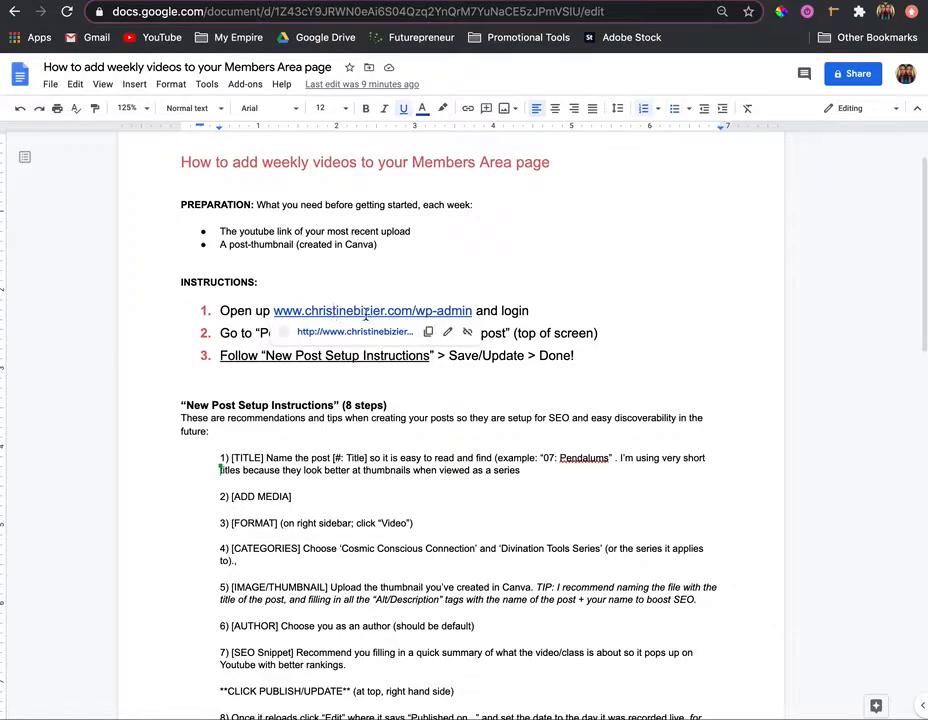
{"action": "left_click", "coordinate": [363, 333]}
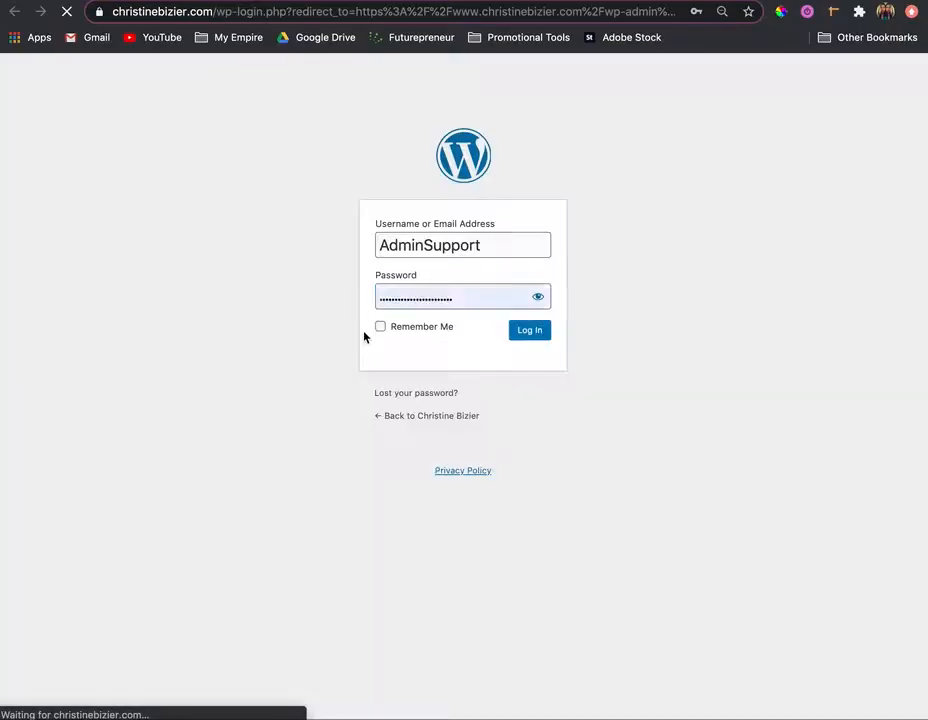
{"action": "left_click", "coordinate": [530, 330]}
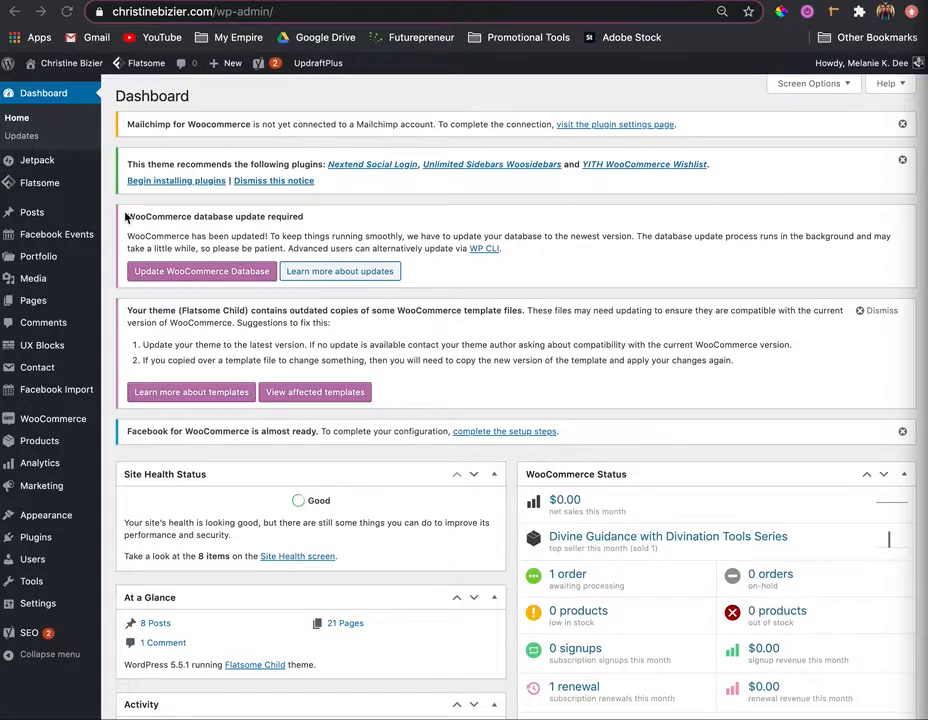
Step: Create a new WordPress post and title it "06: Pendulums"
{"action": "mouse_move", "coordinate": [60, 215]}
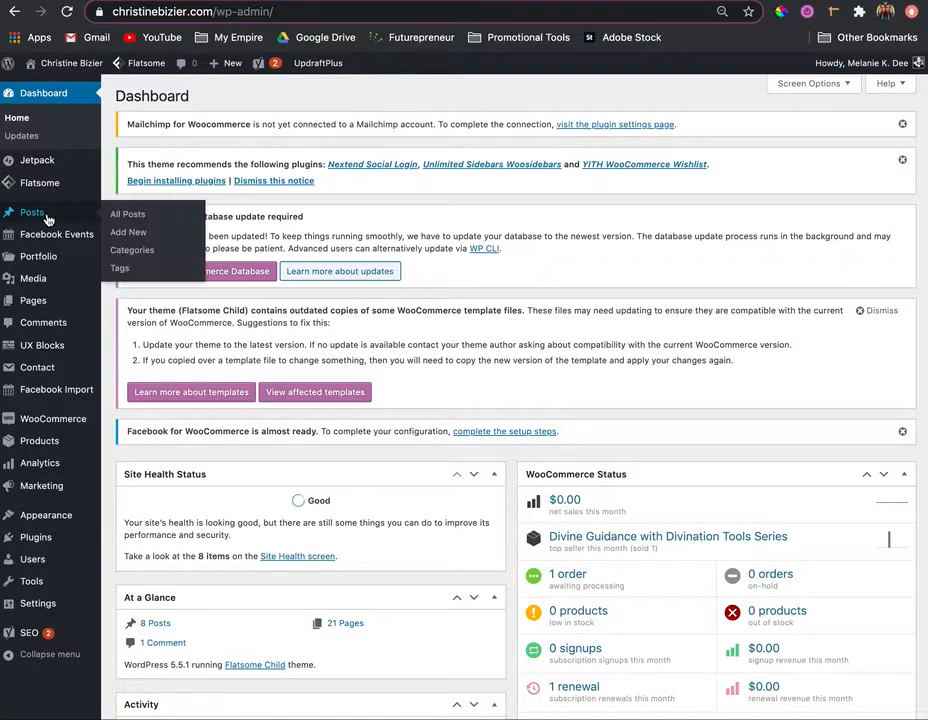
{"action": "left_click", "coordinate": [126, 234]}
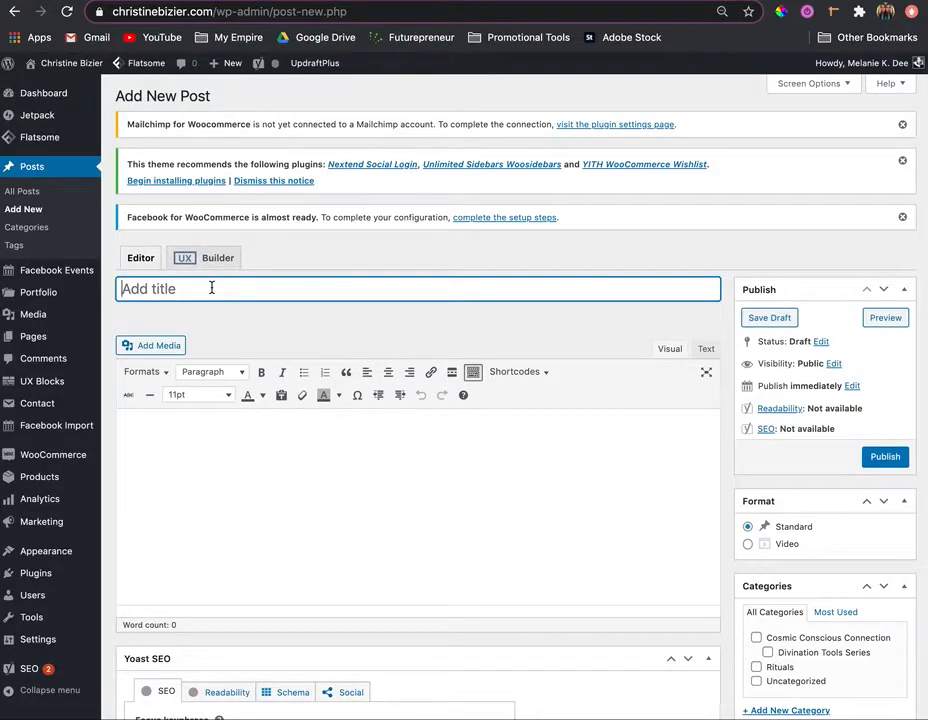
{"action": "type", "text": "0"}
{"action": "type", "text": "6\": Pendulum"}
{"action": "key", "text": "Left"}
{"action": "key", "text": "Left"}
{"action": "key", "text": "Left"}
{"action": "key", "text": "Left"}
{"action": "key", "text": "Left"}
{"action": "key", "text": "Left"}
{"action": "key", "text": "Left"}
{"action": "key", "text": "Left"}
{"action": "key", "text": "Left"}
{"action": "key", "text": "Left"}
{"action": "key", "text": "BackSpace"}
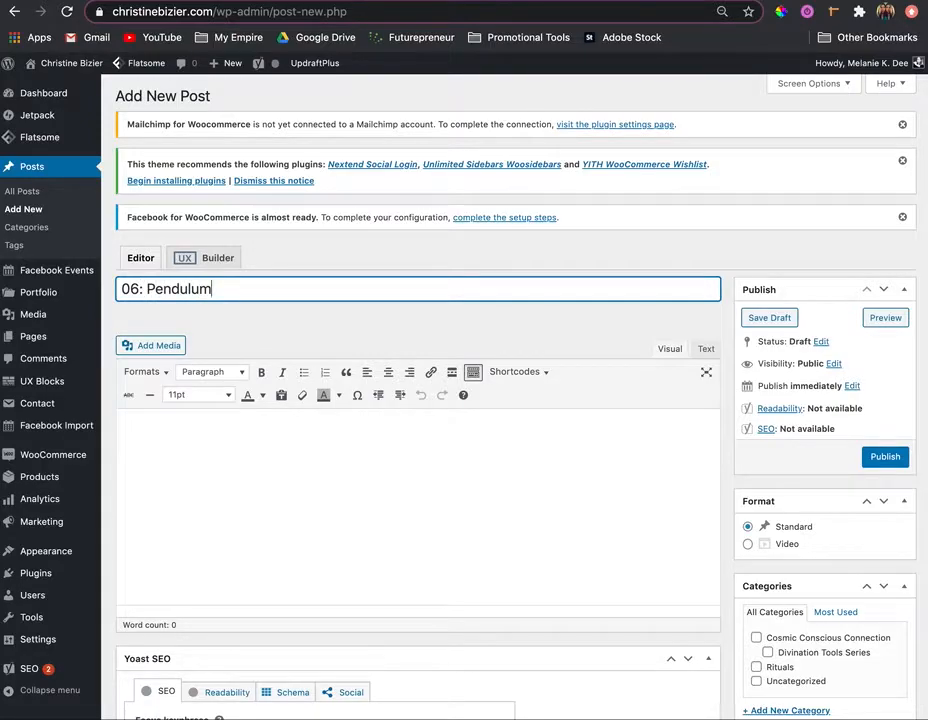
{"action": "left_click", "coordinate": [226, 482]}
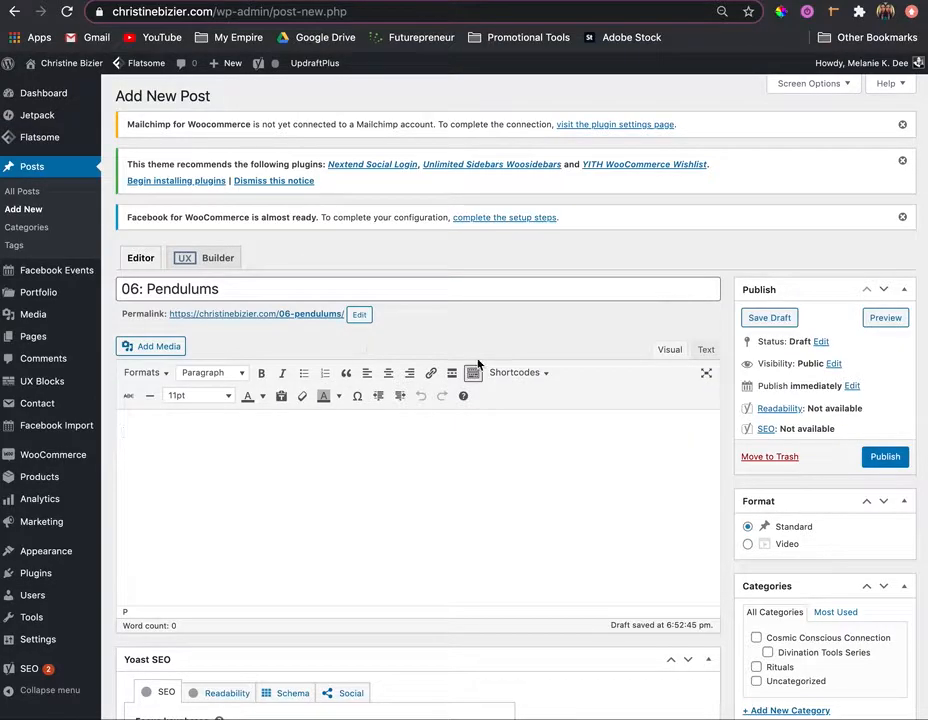
{"action": "left_click", "coordinate": [186, 3]}
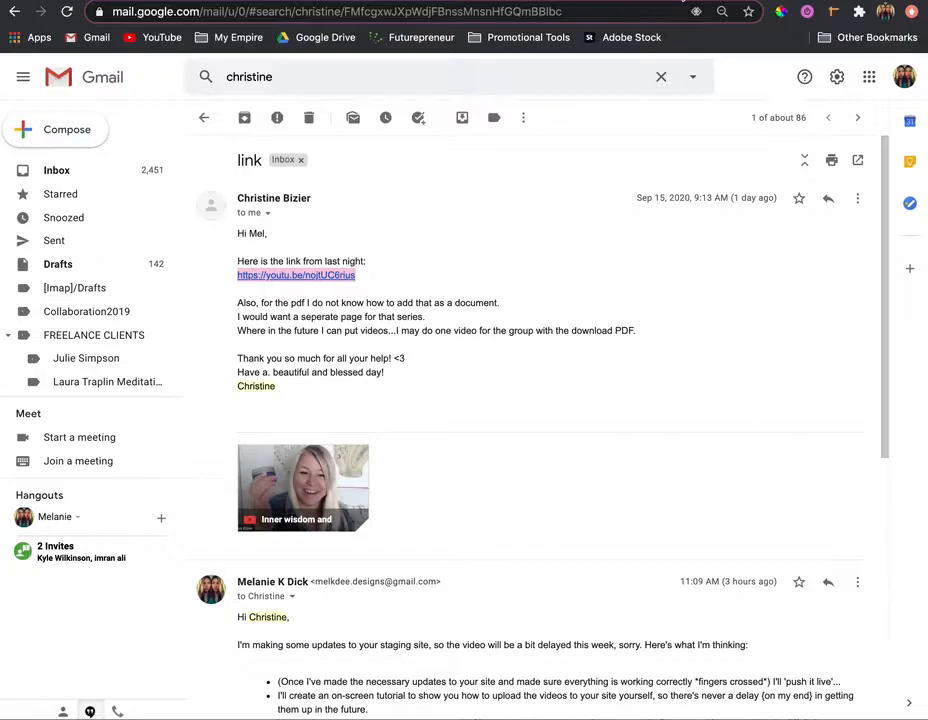
{"action": "left_click", "coordinate": [430, 2]}
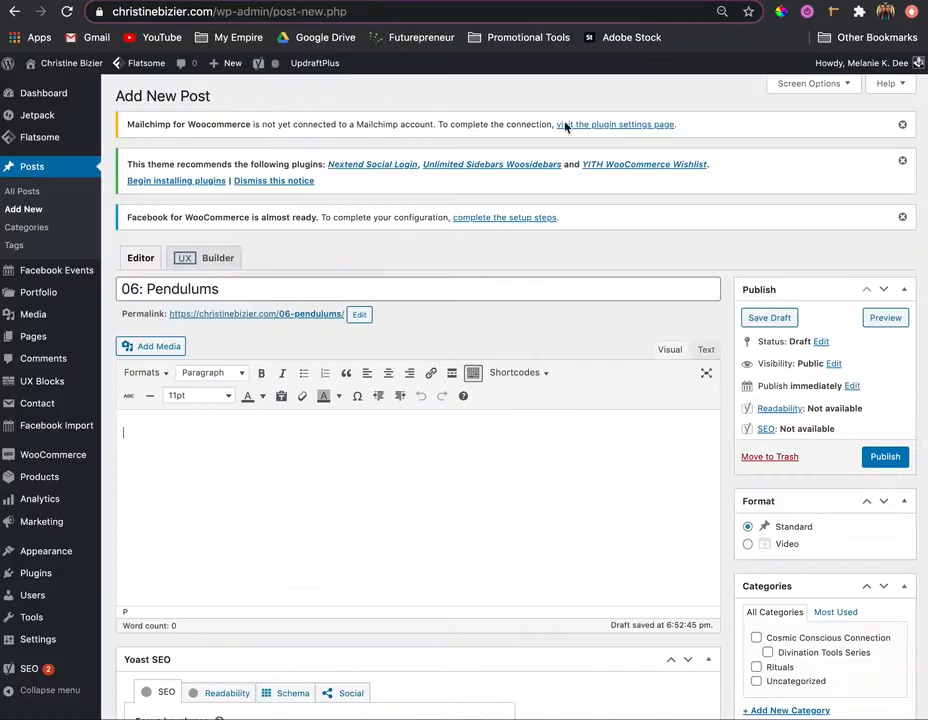
{"action": "left_click", "coordinate": [166, 352]}
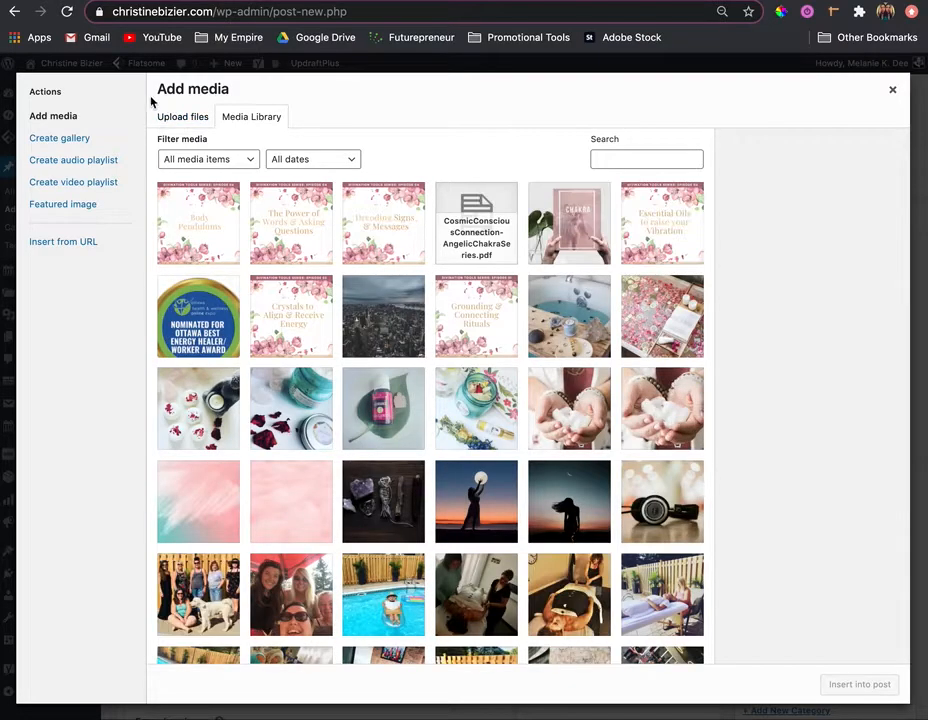
{"action": "left_click", "coordinate": [70, 241]}
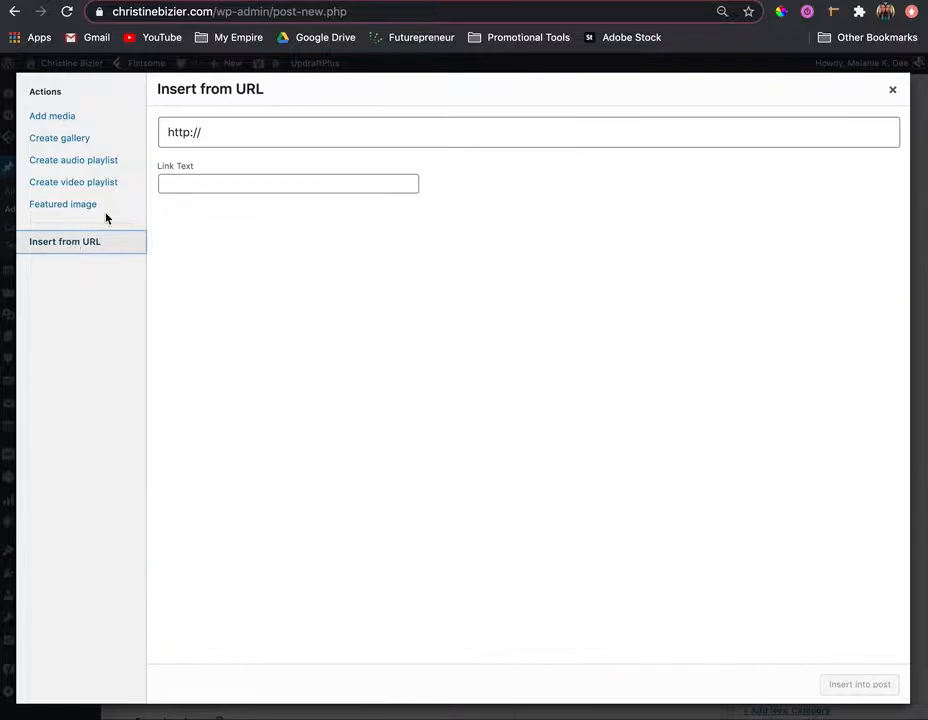
{"action": "left_click_drag", "start_coordinate": [205, 132], "coordinate": [150, 135]}
{"action": "type", "text": "https://youtu.be/nojtUC6rius"}
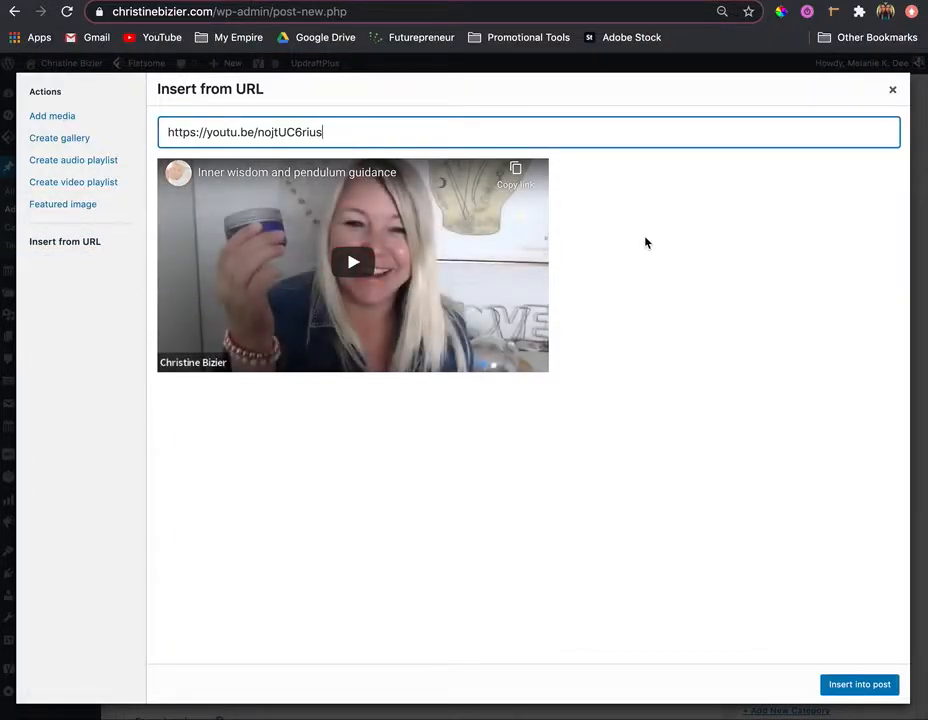
{"action": "left_click", "coordinate": [857, 686]}
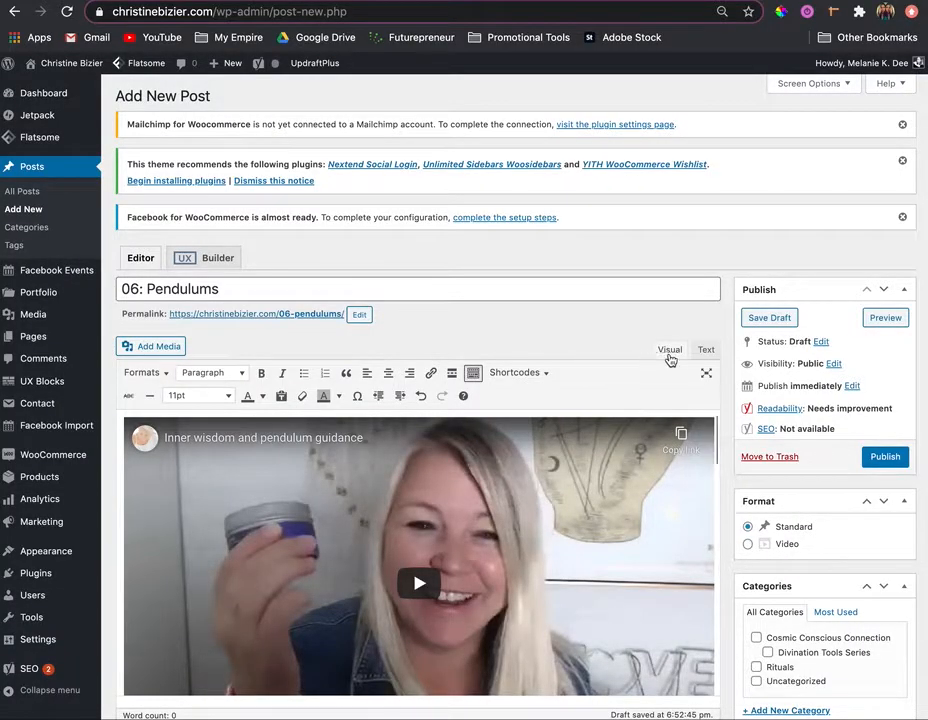
Step: Set the post's format to Video
{"action": "scroll", "coordinate": [797, 390], "scroll_direction": "down", "scroll_amount": 1}
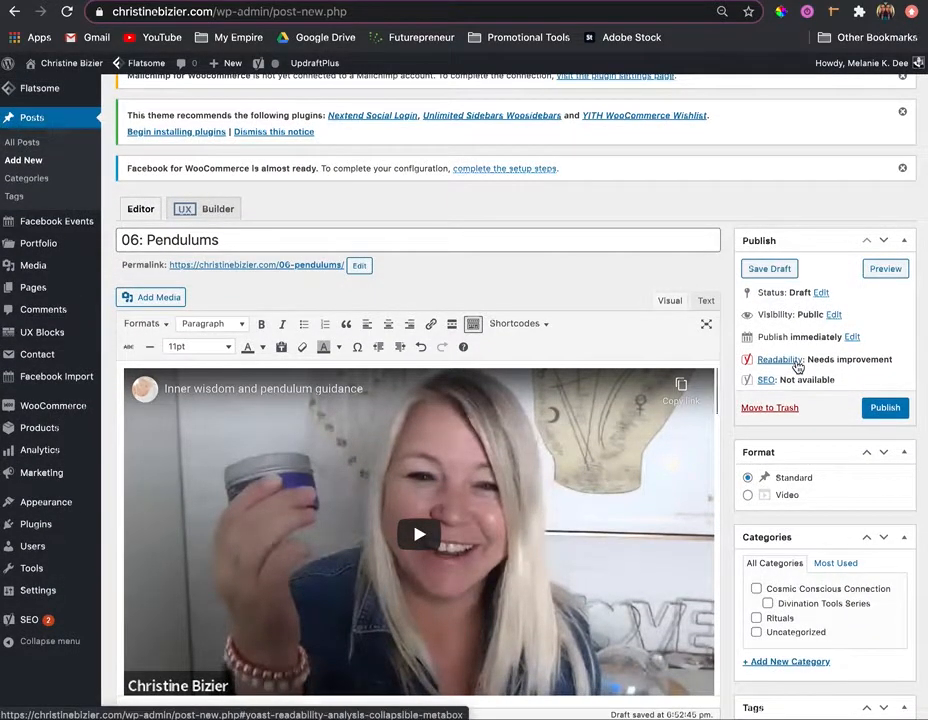
{"action": "scroll", "coordinate": [797, 366], "scroll_direction": "down", "scroll_amount": 1}
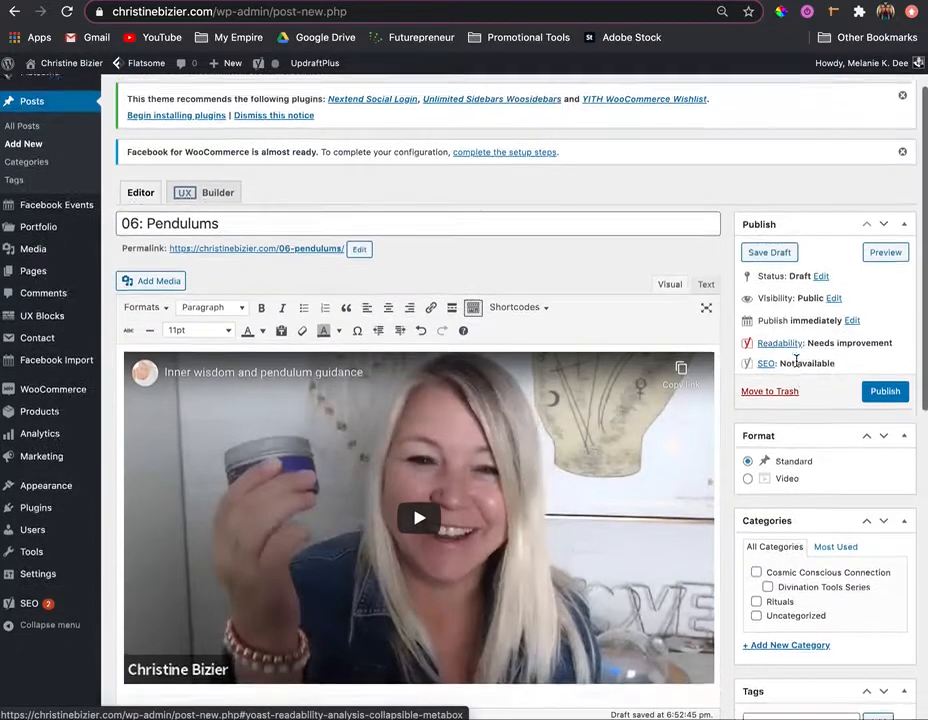
{"action": "scroll", "coordinate": [797, 362], "scroll_direction": "down", "scroll_amount": 1}
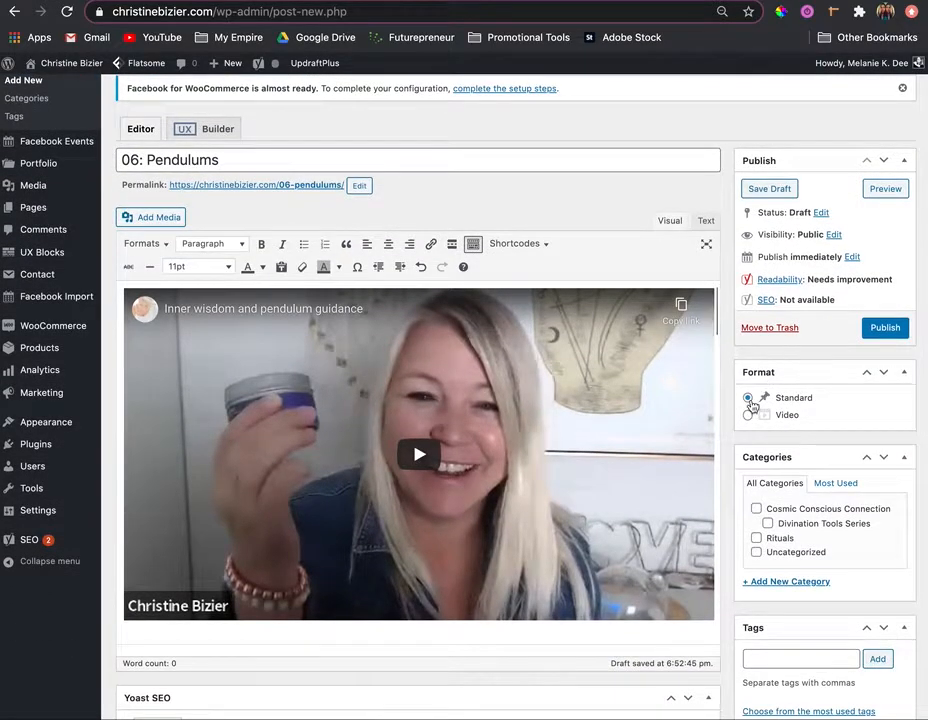
{"action": "left_click", "coordinate": [748, 415]}
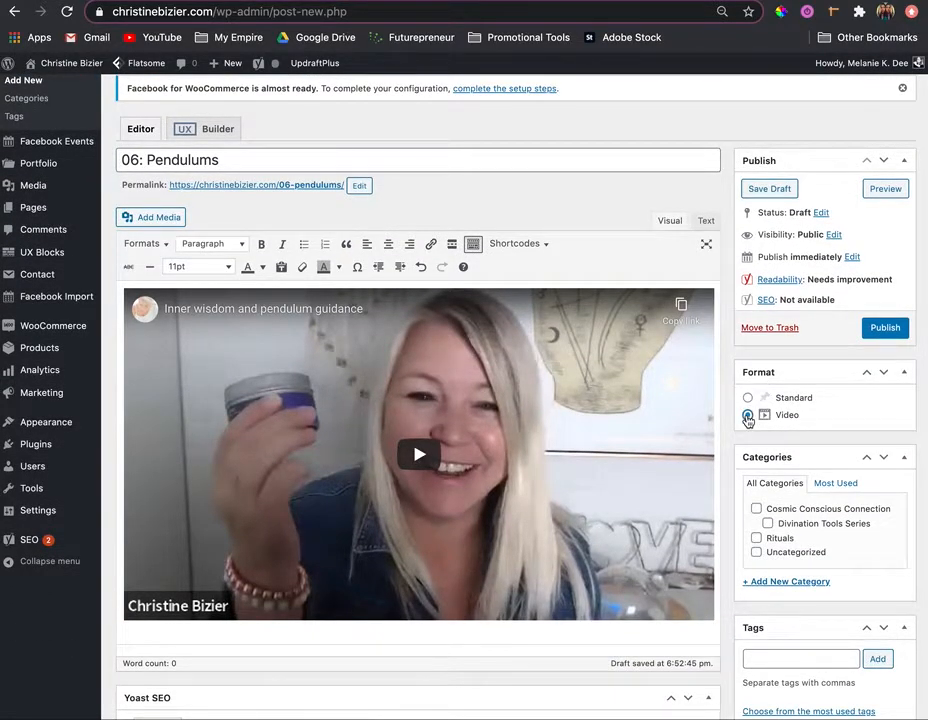
{"action": "scroll", "coordinate": [797, 378], "scroll_direction": "down", "scroll_amount": 1}
{"action": "right_click", "coordinate": [797, 378]}
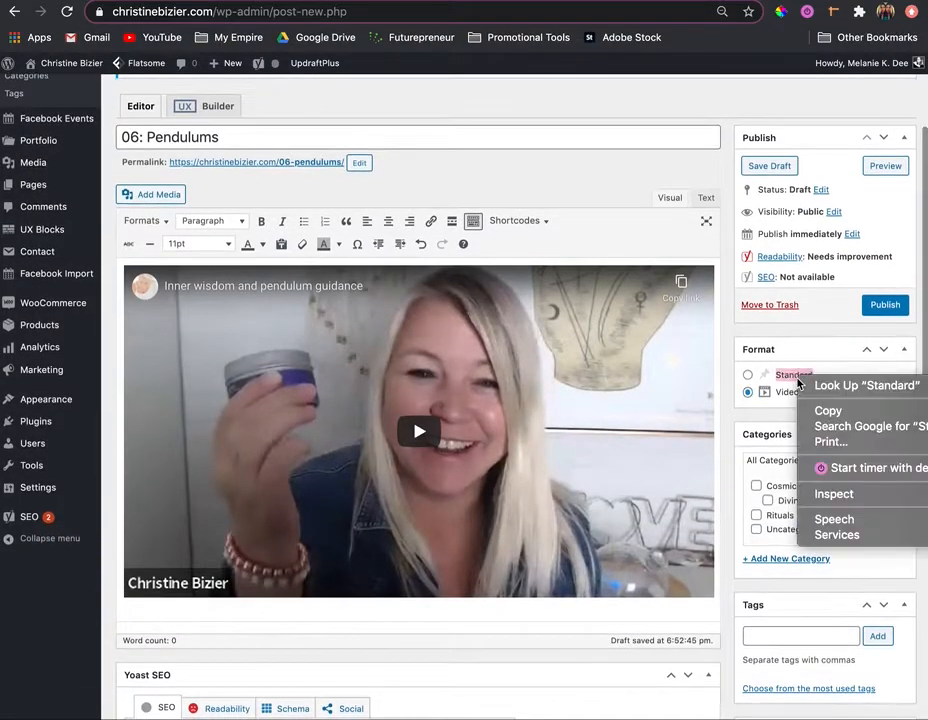
{"action": "left_click", "coordinate": [783, 338]}
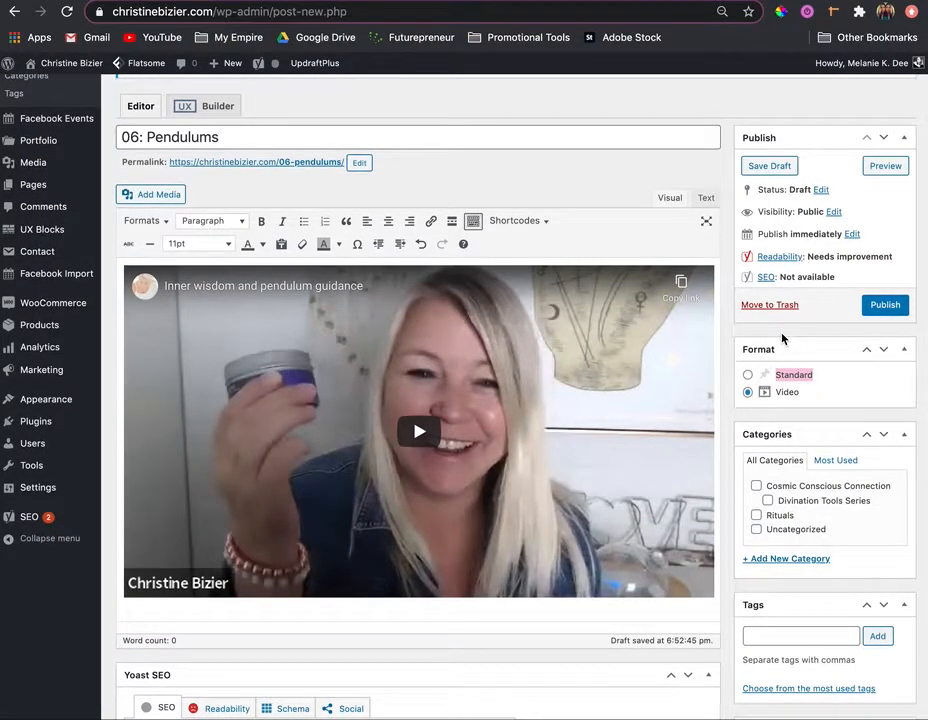
Step: Assign the Cosmic Conscious Connection and Divination Tools Series categories to the post, and view the members area page where the series videos are listed
{"action": "scroll", "coordinate": [783, 338], "scroll_direction": "down", "scroll_amount": 2}
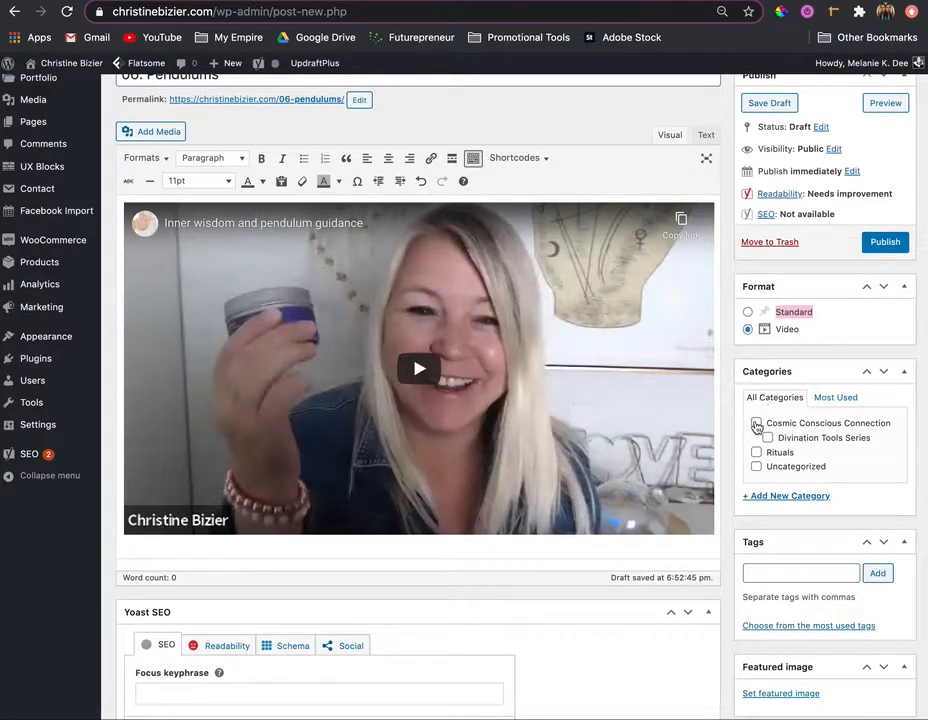
{"action": "left_click", "coordinate": [757, 423]}
{"action": "left_click", "coordinate": [768, 438]}
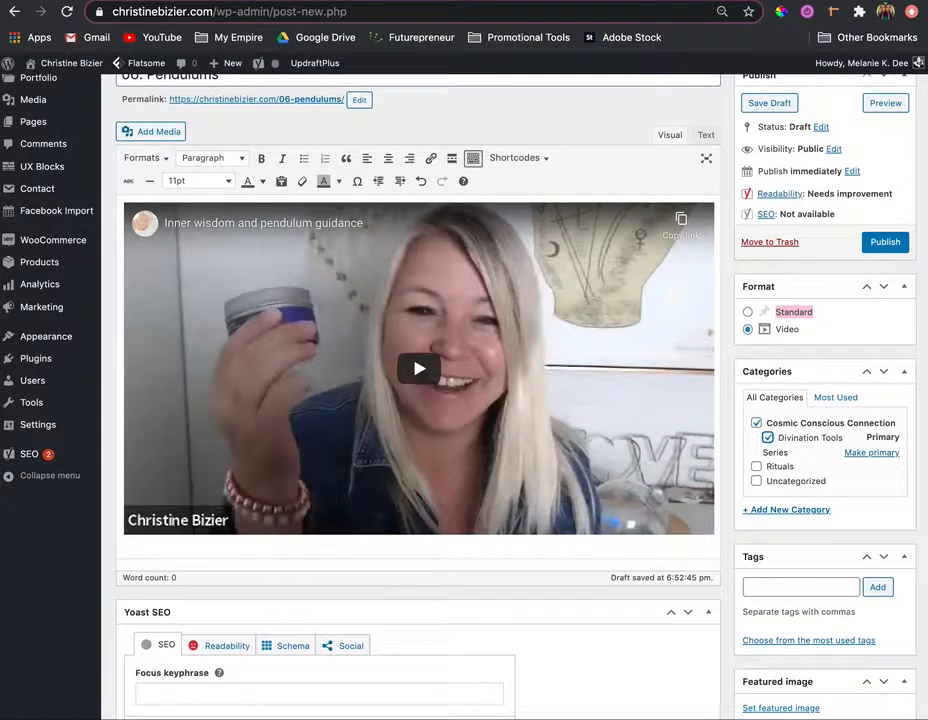
{"action": "left_click", "coordinate": [562, 2]}
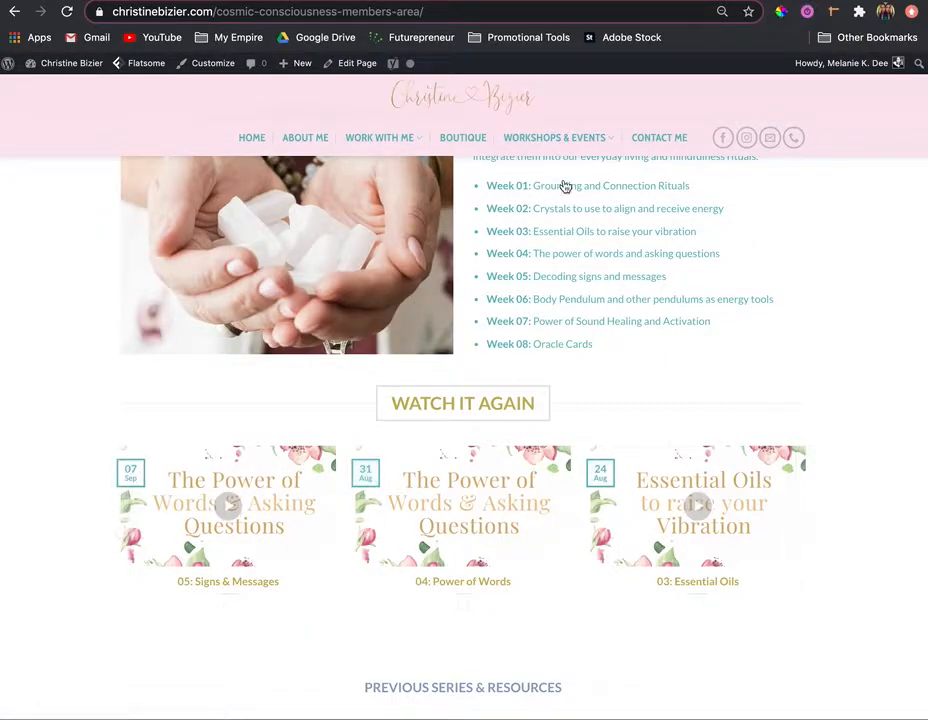
{"action": "mouse_move", "coordinate": [594, 124]}
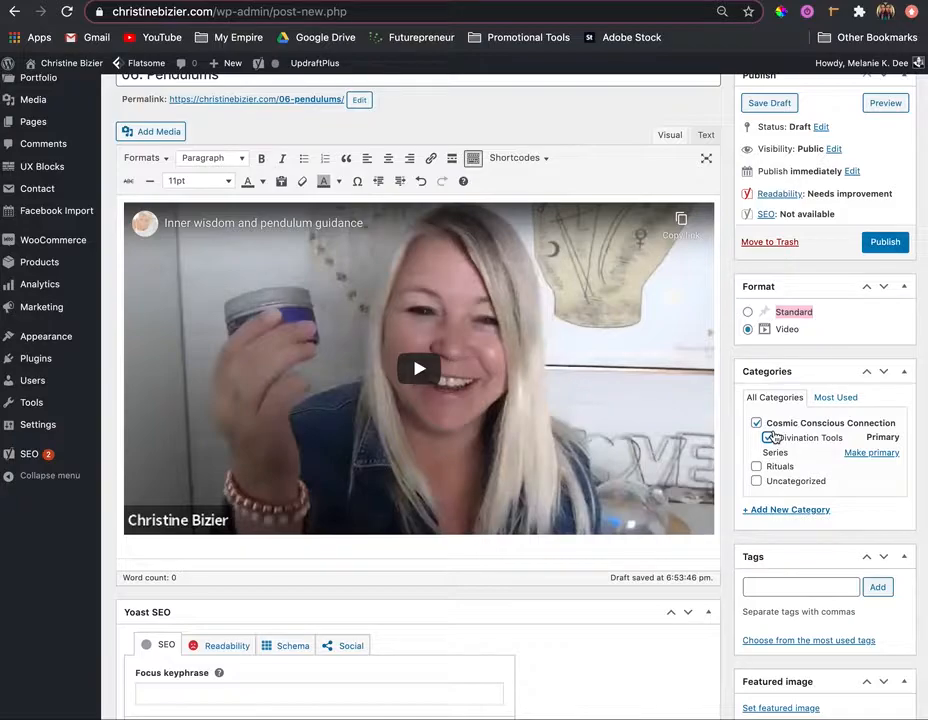
Step: Upload the Divination Tools series-06-pendulums PNG from the Downloads folder through the post's featured image dialog
{"action": "scroll", "coordinate": [773, 437], "scroll_direction": "down", "scroll_amount": 5}
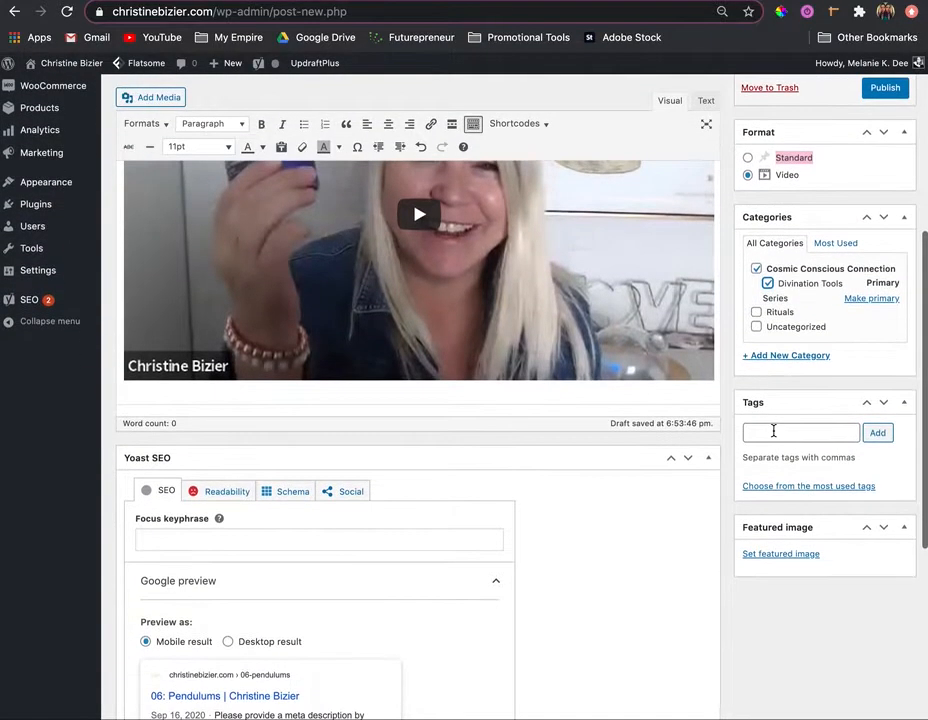
{"action": "scroll", "coordinate": [777, 545], "scroll_direction": "down", "scroll_amount": 1}
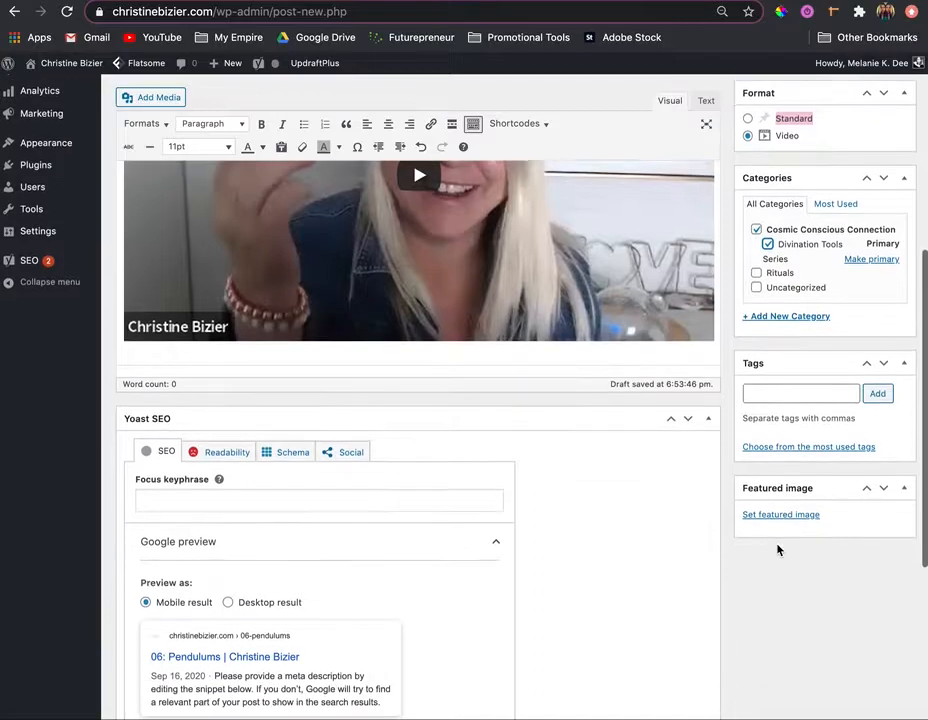
{"action": "left_click", "coordinate": [775, 520]}
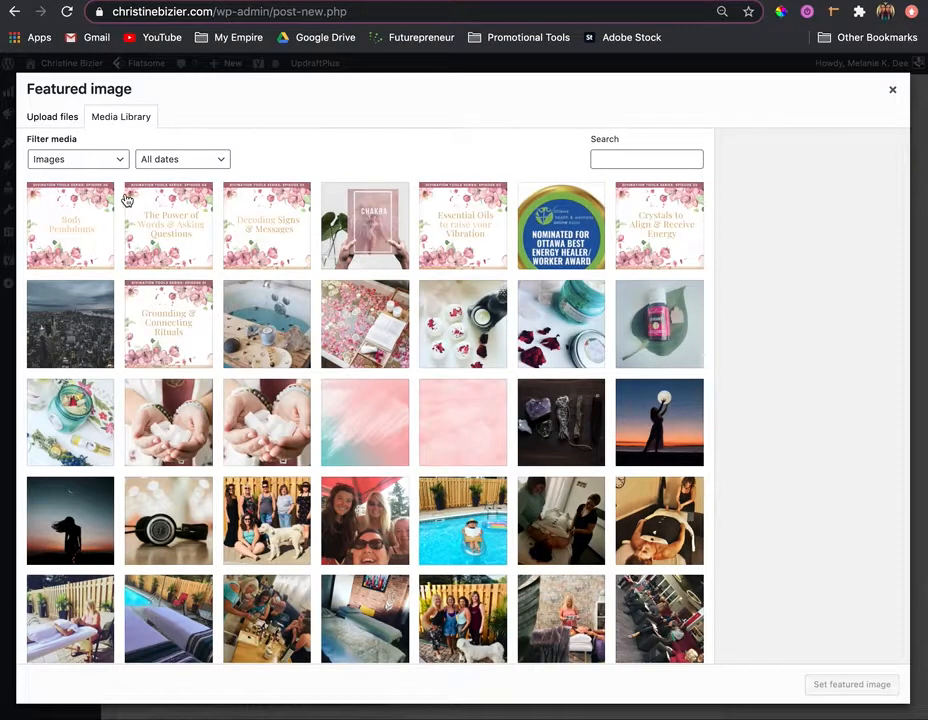
{"action": "left_click", "coordinate": [81, 219]}
{"action": "left_click", "coordinate": [58, 117]}
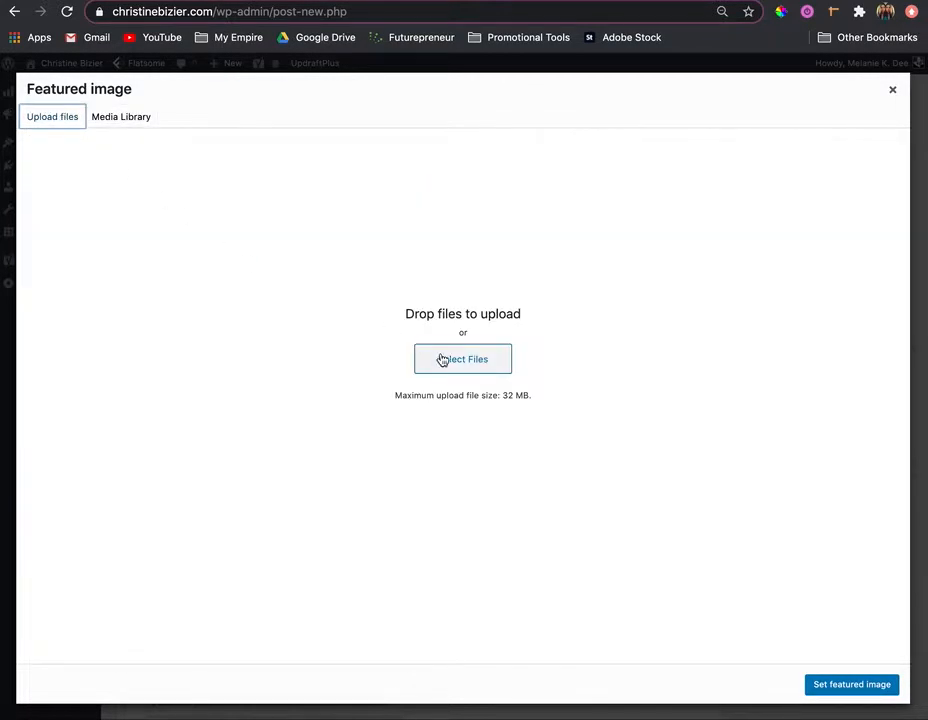
{"action": "left_click", "coordinate": [462, 370]}
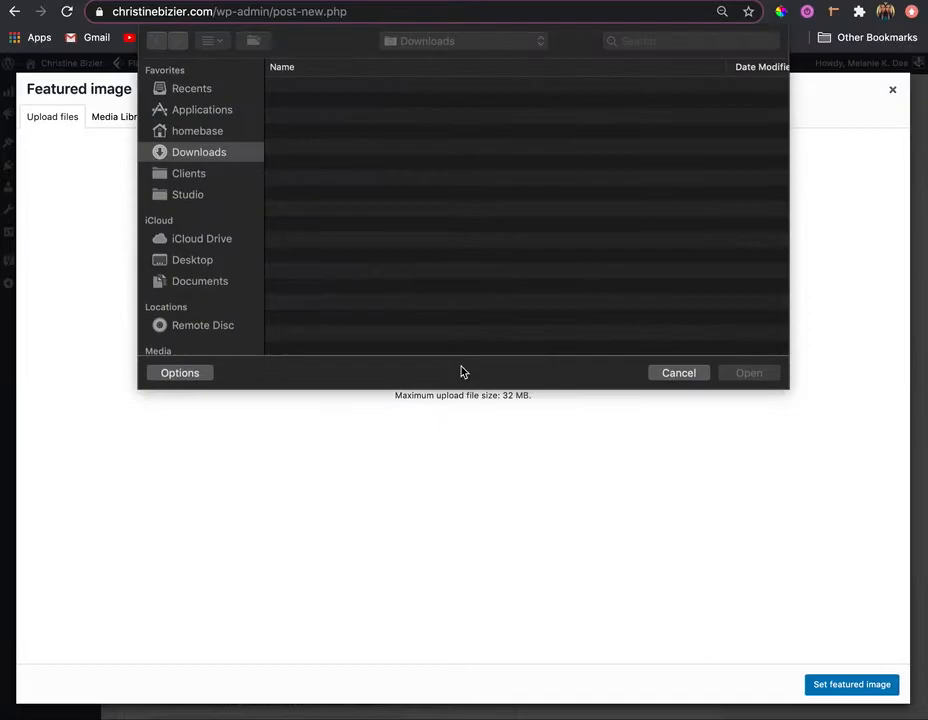
{"action": "left_click", "coordinate": [400, 90]}
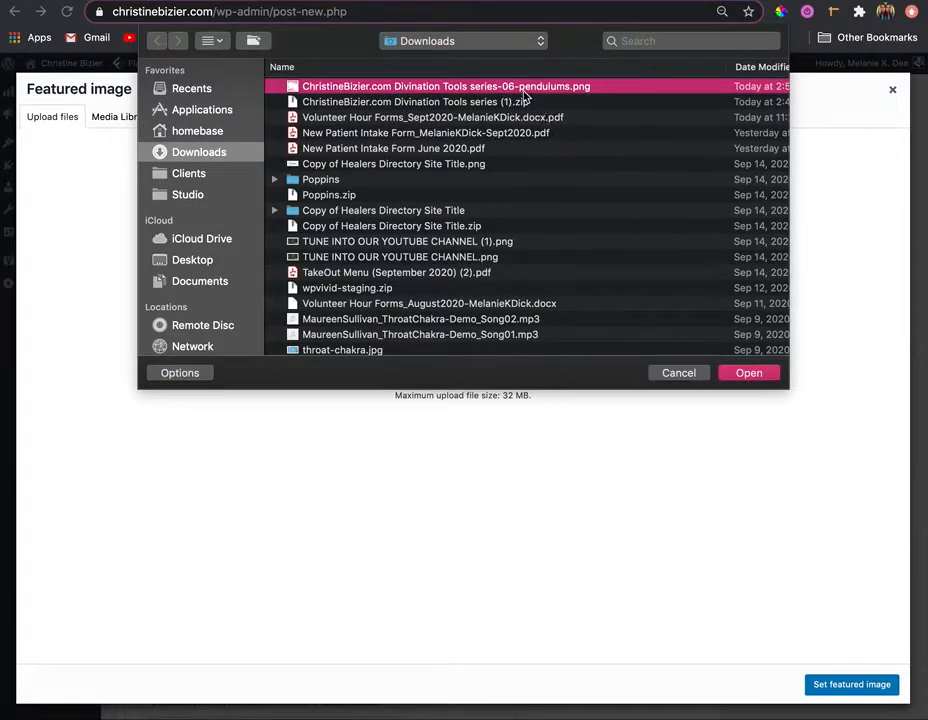
{"action": "left_click", "coordinate": [747, 377]}
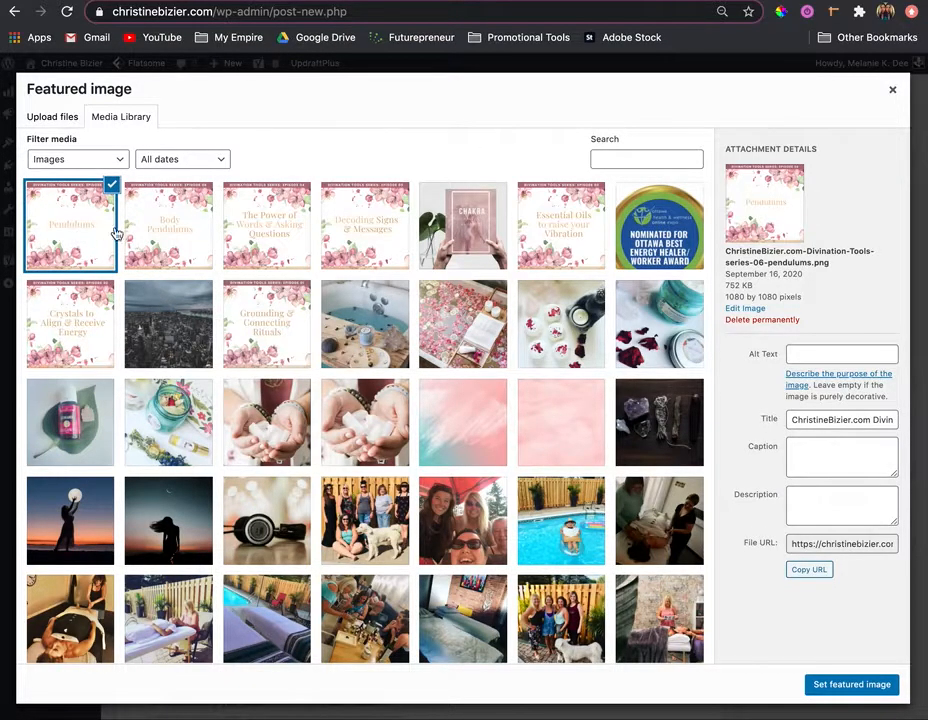
Step: Permanently delete the older Body Pendulums thumbnail from the media library
{"action": "left_click", "coordinate": [166, 232]}
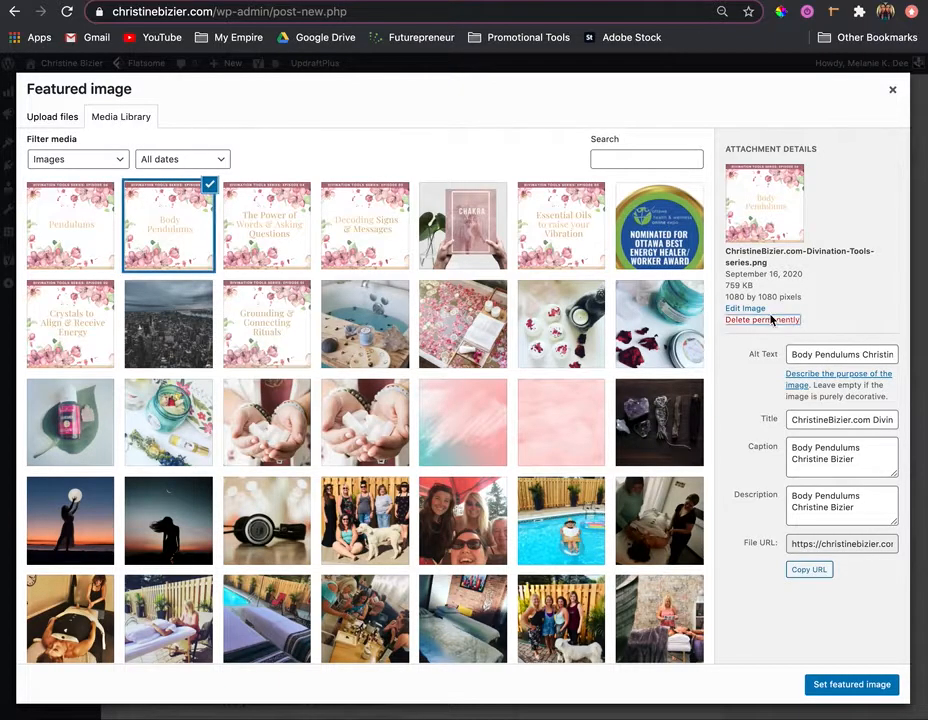
{"action": "left_click", "coordinate": [771, 319]}
{"action": "left_click", "coordinate": [594, 137]}
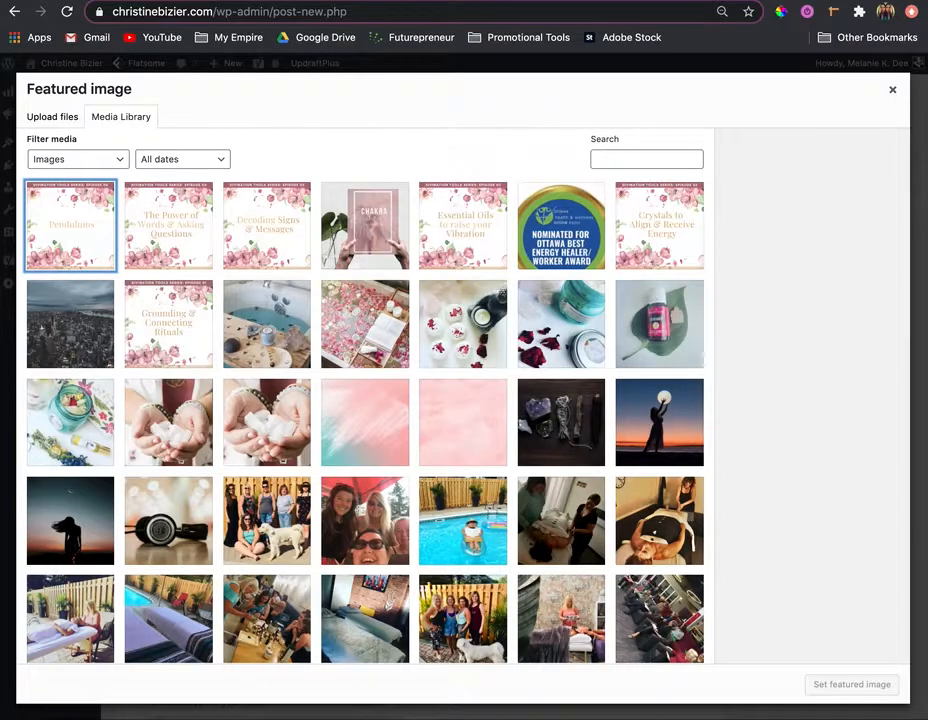
Step: Select the uploaded Pendulums image in the media library and copy its title into the alt text
{"action": "left_click", "coordinate": [62, 246]}
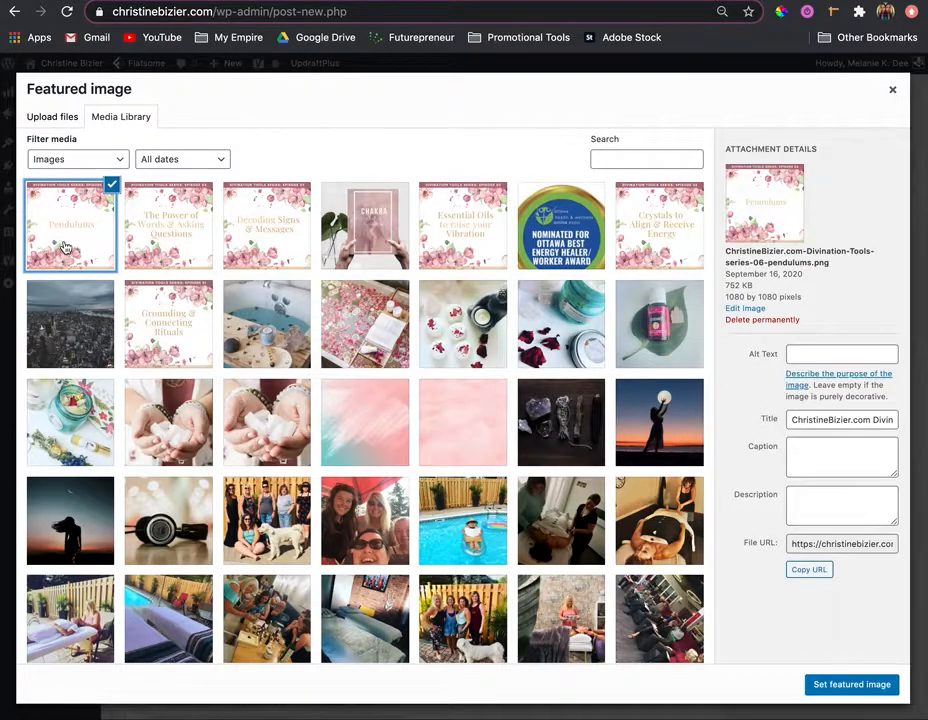
{"action": "left_click", "coordinate": [814, 421]}
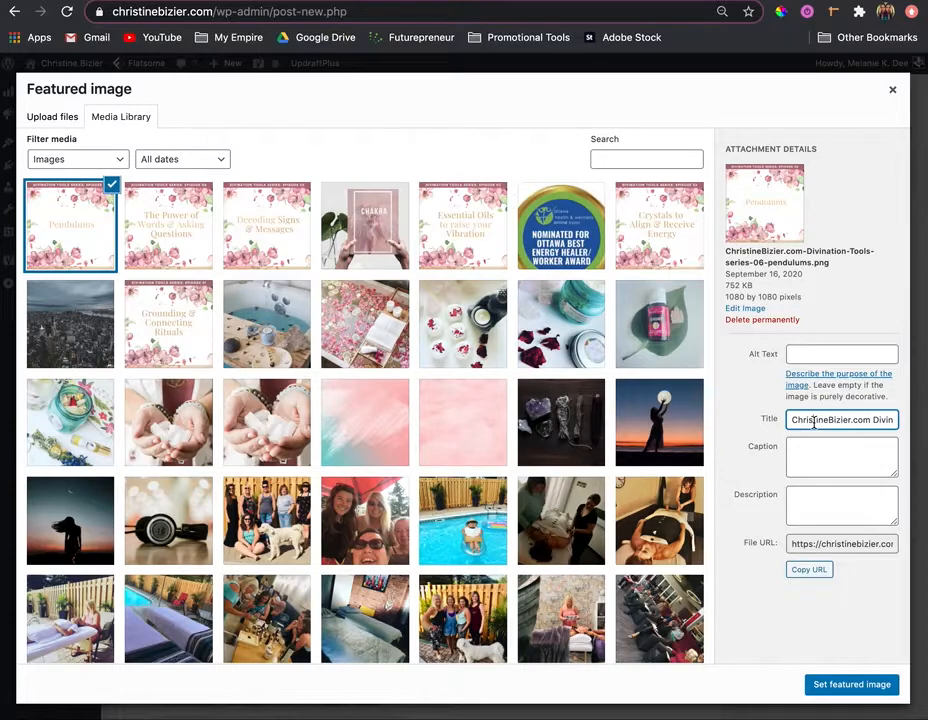
{"action": "triple_click", "coordinate": [814, 421]}
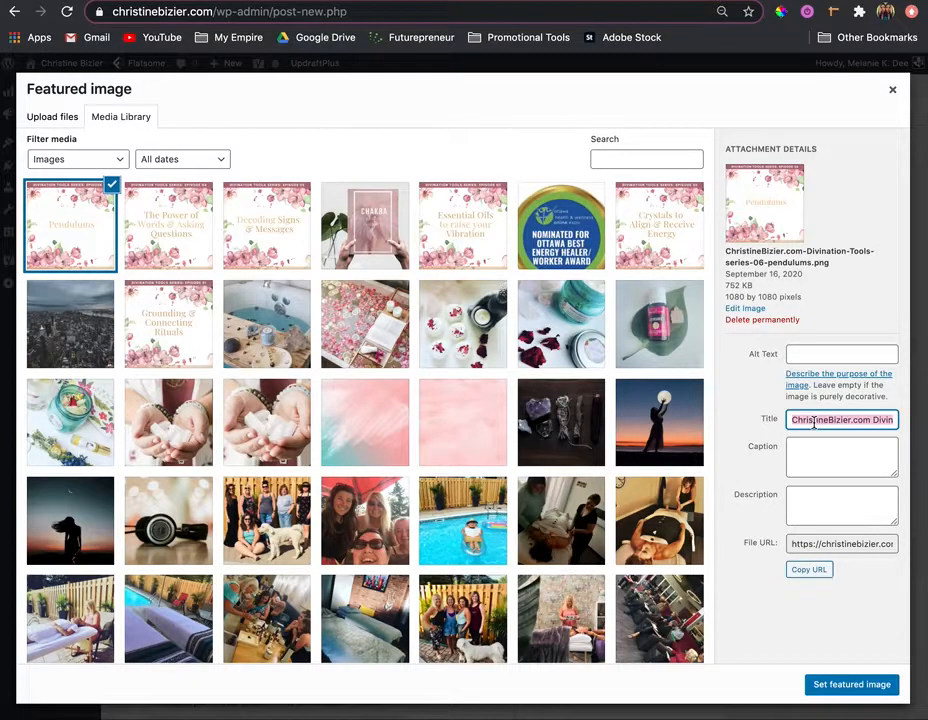
{"action": "left_click", "coordinate": [817, 355]}
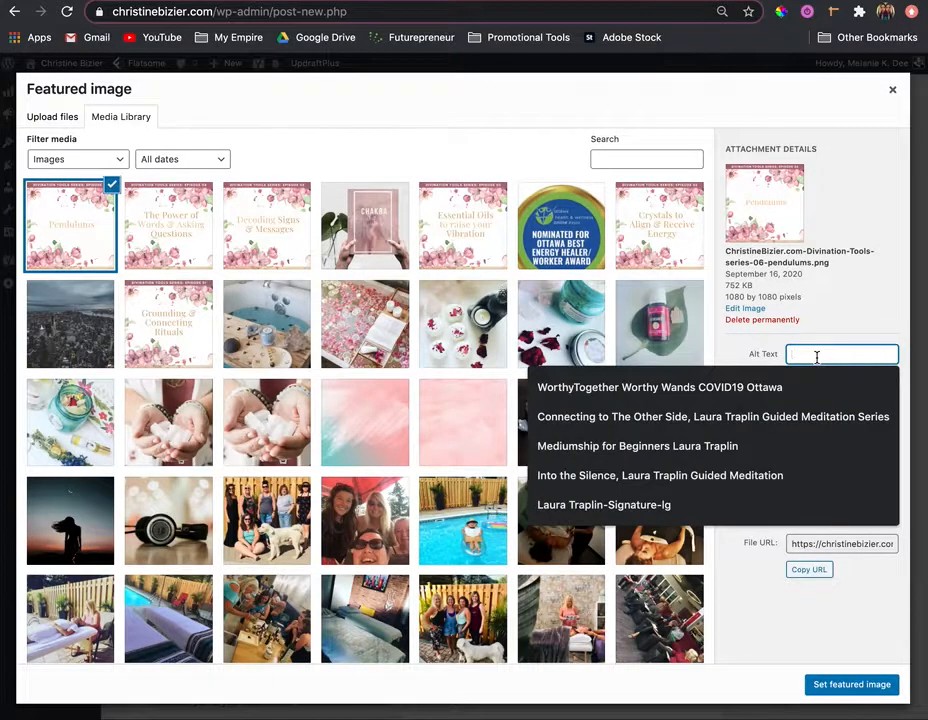
{"action": "type", "text": "ChristineBizier.com Divination Tools series-06-pendulums"}
{"action": "left_click", "coordinate": [806, 421]}
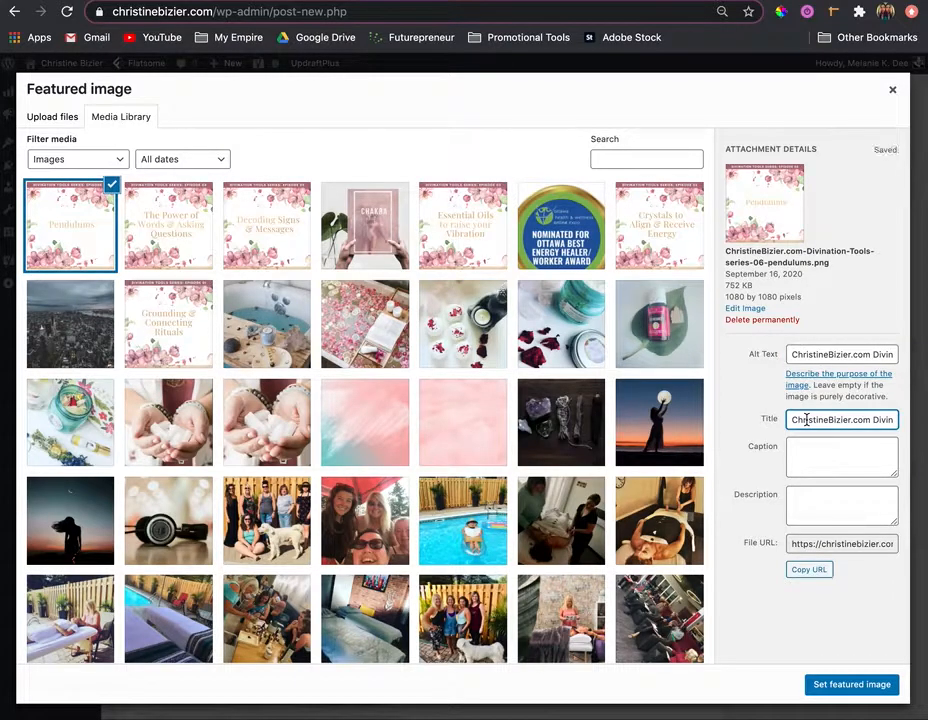
{"action": "triple_click", "coordinate": [806, 421]}
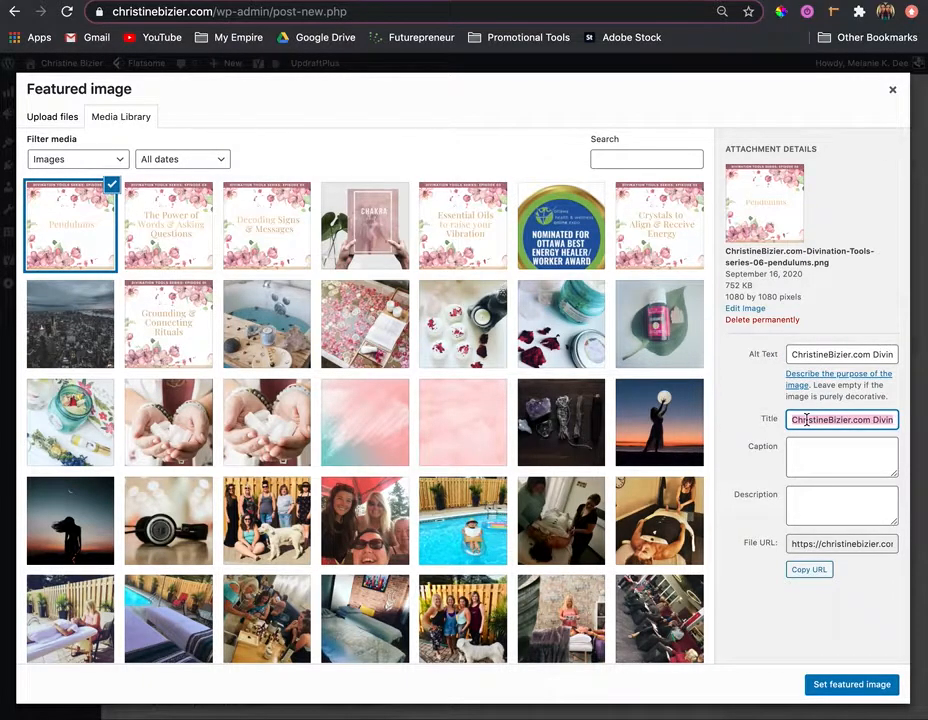
{"action": "left_click", "coordinate": [806, 354]}
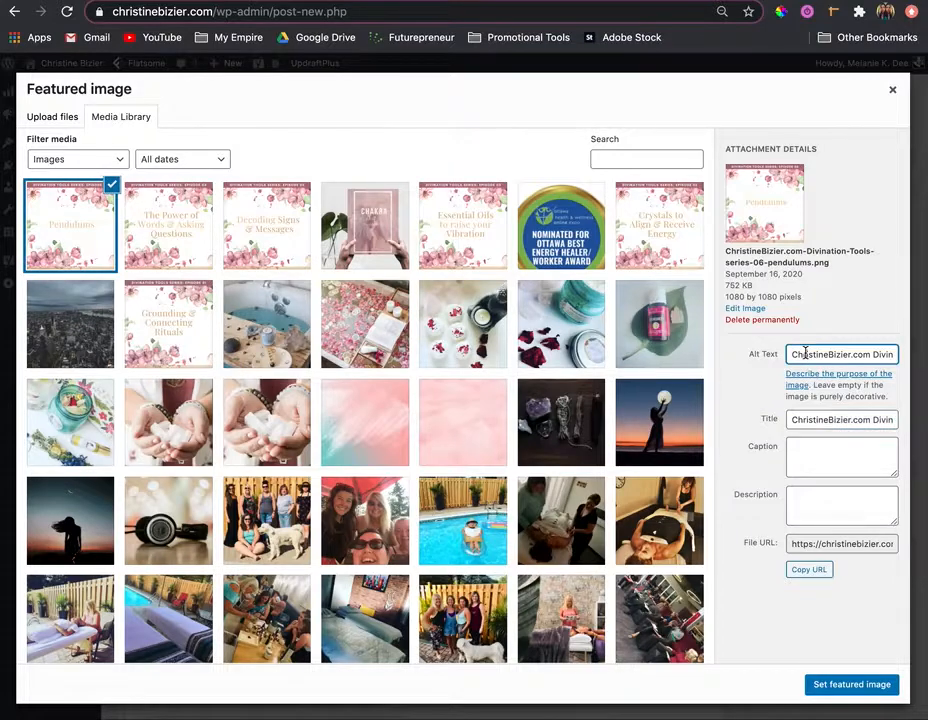
{"action": "key", "text": "End"}
Step: Copy the image's title into its caption and description, and set the image as the post's featured image
{"action": "left_click", "coordinate": [811, 465]}
{"action": "left_click", "coordinate": [808, 420]}
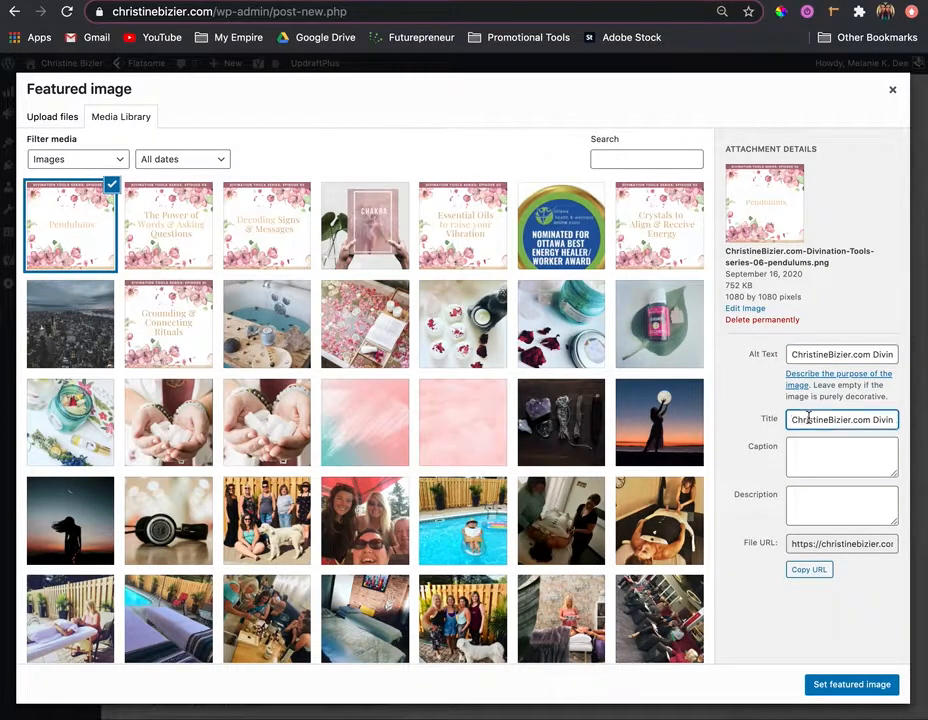
{"action": "key", "text": "super+a"}
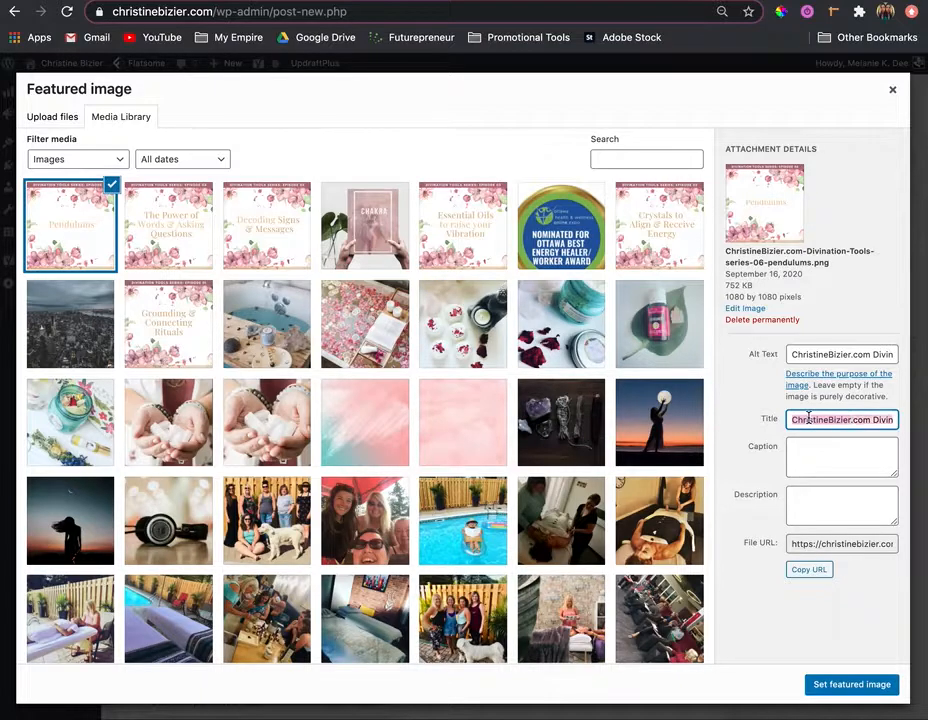
{"action": "right_click", "coordinate": [808, 420]}
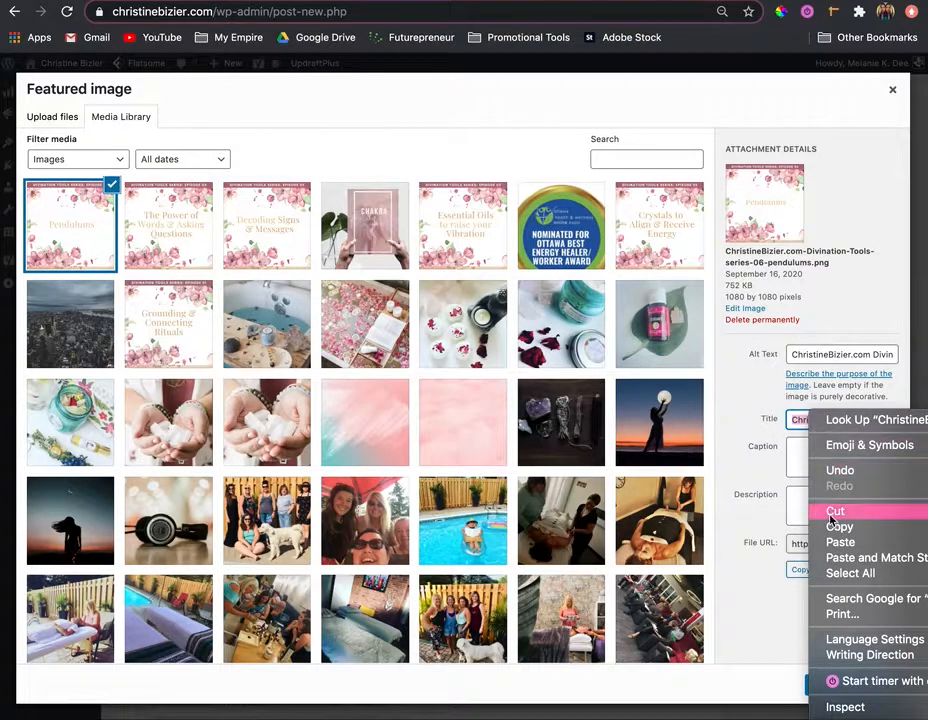
{"action": "left_click", "coordinate": [835, 527]}
{"action": "left_click", "coordinate": [806, 445]}
{"action": "right_click", "coordinate": [805, 449]}
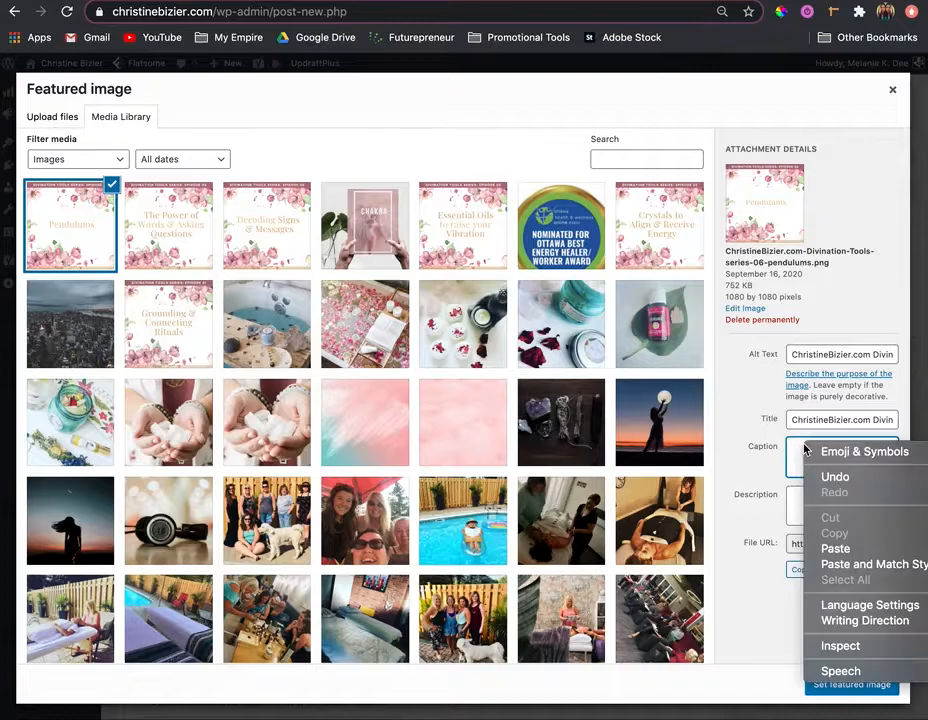
{"action": "left_click", "coordinate": [834, 548]}
{"action": "left_click", "coordinate": [814, 503]}
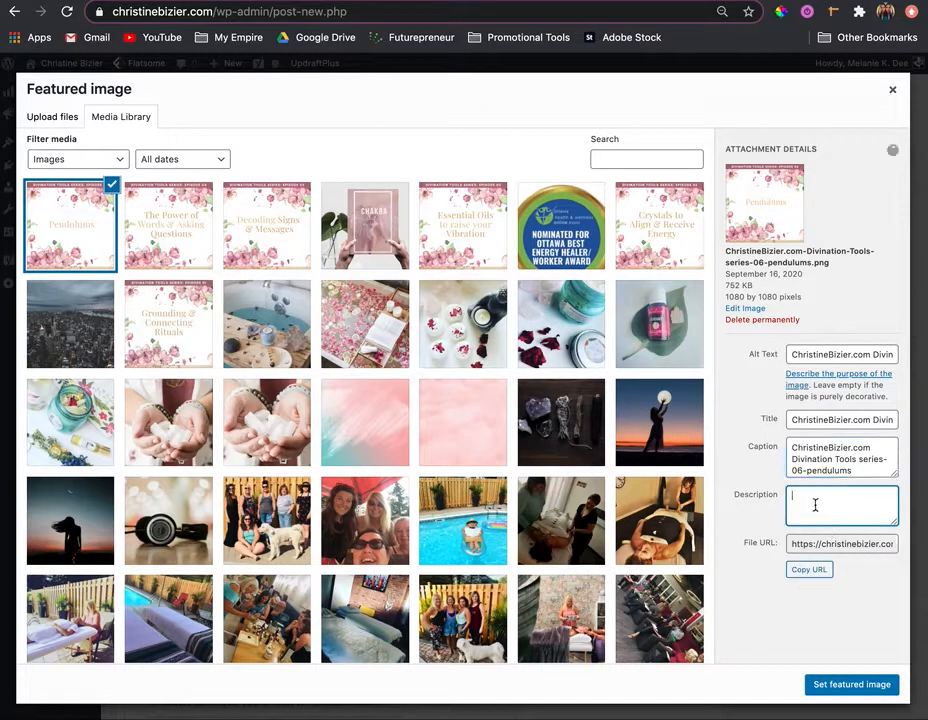
{"action": "key", "text": "super+v"}
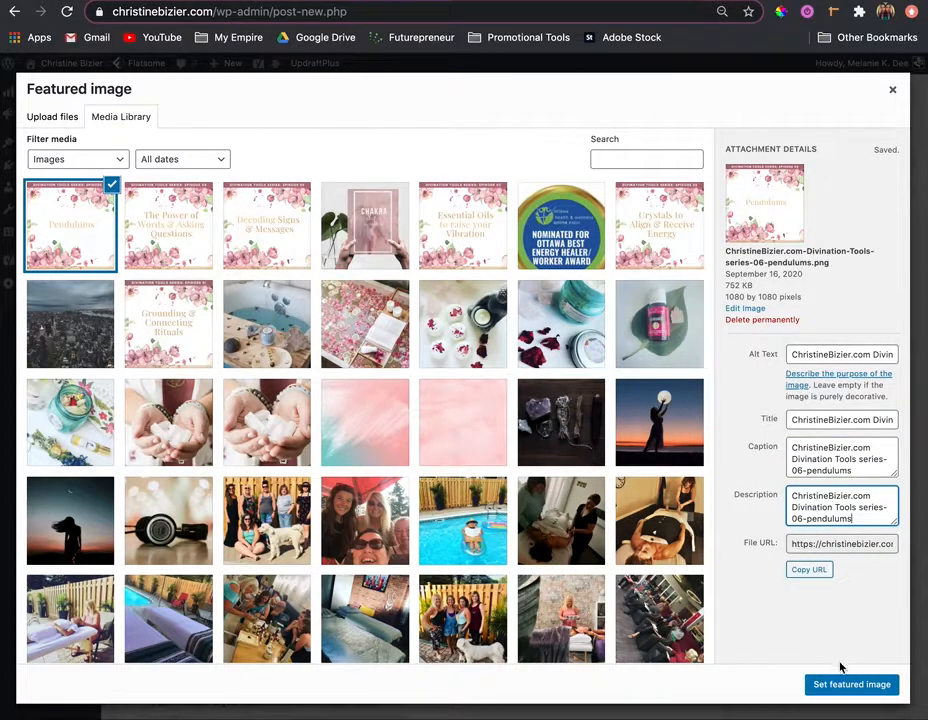
{"action": "left_click", "coordinate": [842, 684]}
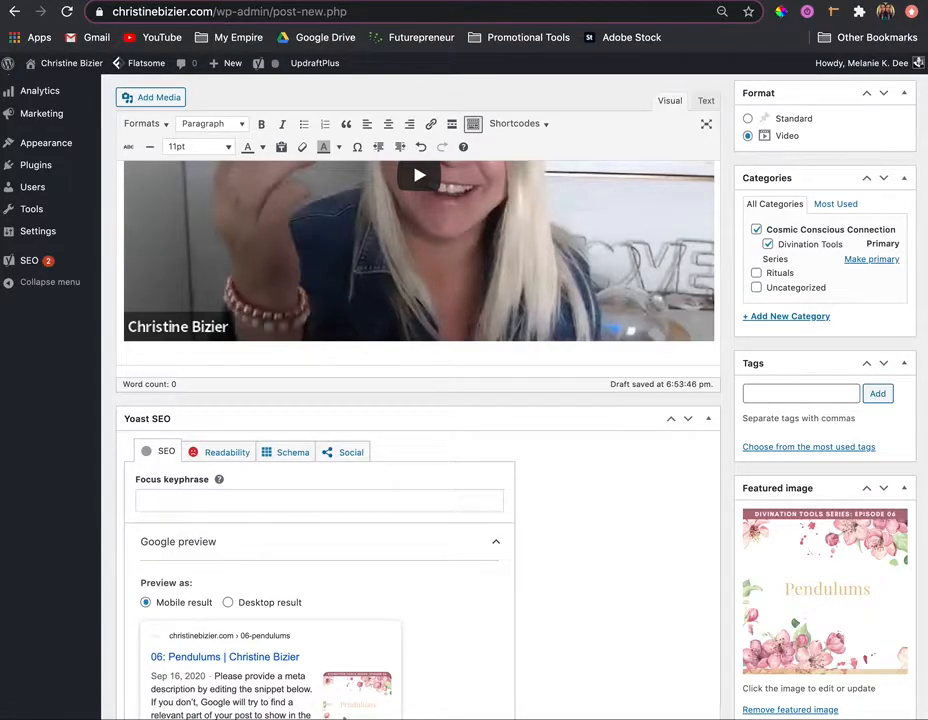
Step: Change the post's author to the TheBlissArchitect account
{"action": "scroll", "coordinate": [419, 575], "scroll_direction": "down", "scroll_amount": 6}
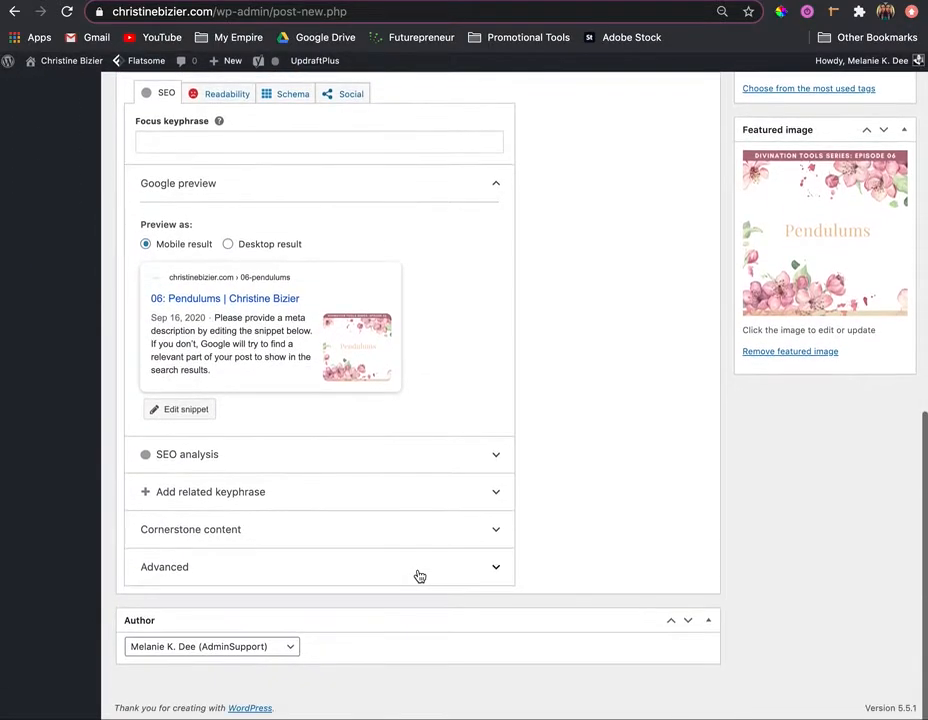
{"action": "left_click", "coordinate": [289, 650]}
{"action": "left_click", "coordinate": [265, 621]}
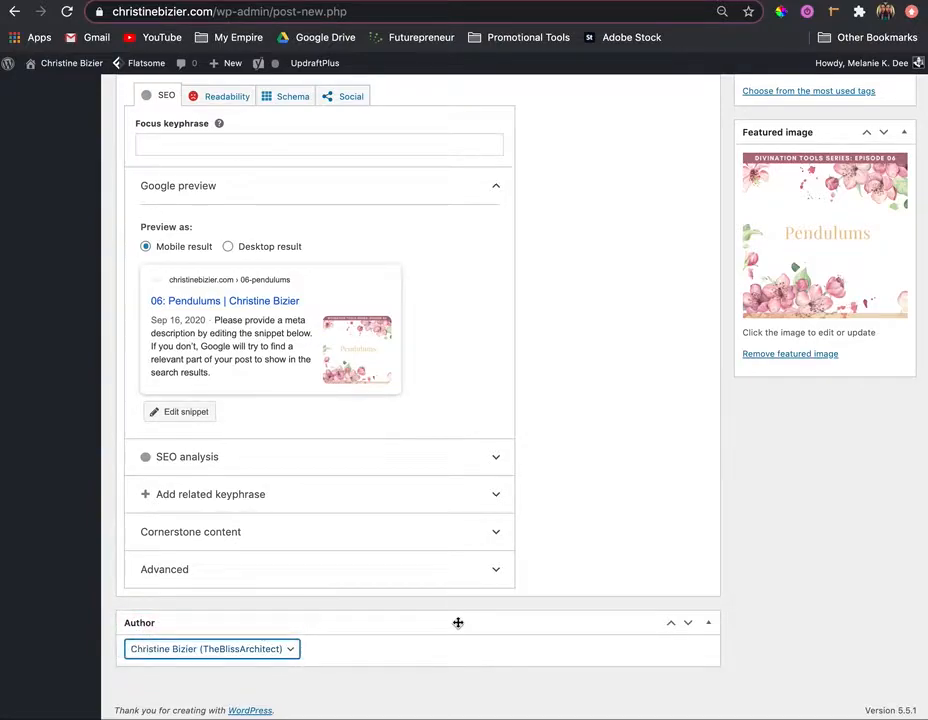
Step: Set the snippet's meta description to "This class is about using your body as a pendulum, and how to ask Spirit "what is my truth", etc."
{"action": "scroll", "coordinate": [534, 540], "scroll_direction": "up", "scroll_amount": 1}
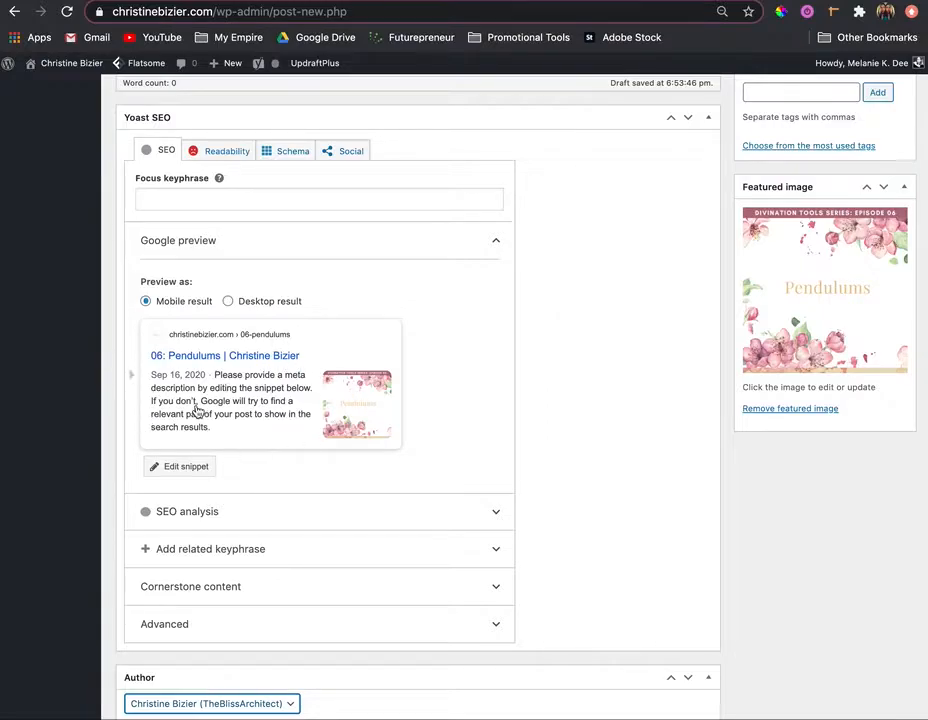
{"action": "scroll", "coordinate": [263, 347], "scroll_direction": "up", "scroll_amount": 1}
{"action": "scroll", "coordinate": [240, 352], "scroll_direction": "down", "scroll_amount": 1}
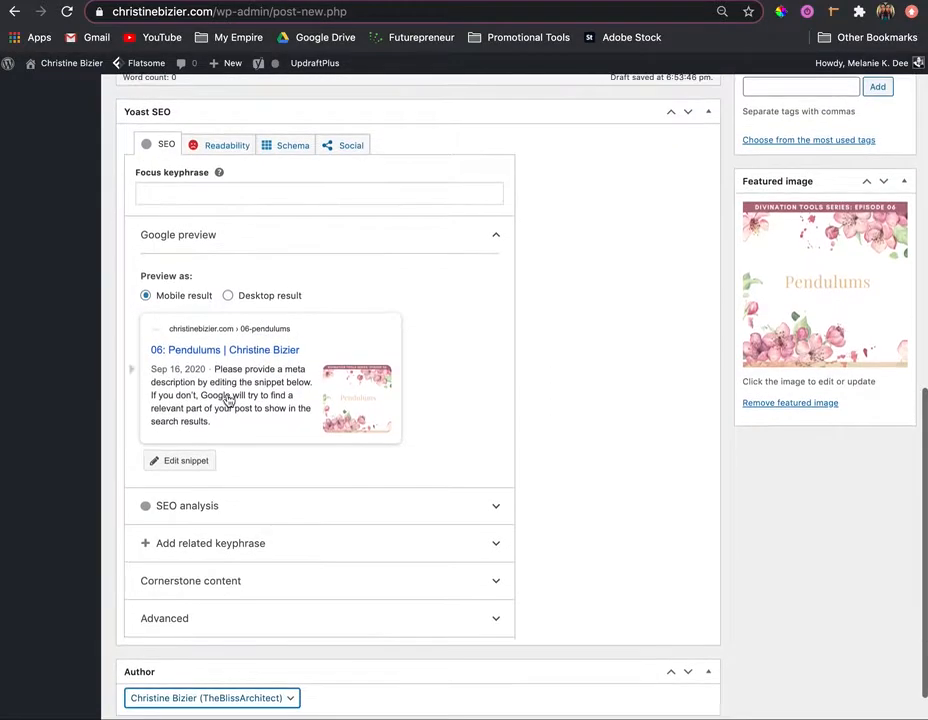
{"action": "left_click", "coordinate": [190, 461]}
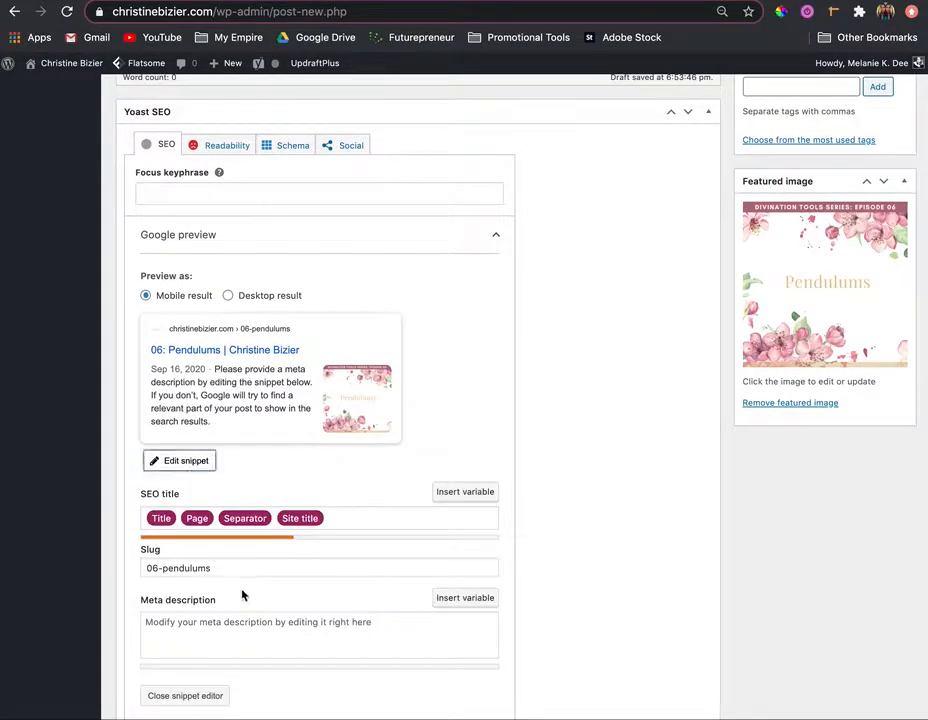
{"action": "scroll", "coordinate": [241, 595], "scroll_direction": "down", "scroll_amount": 3}
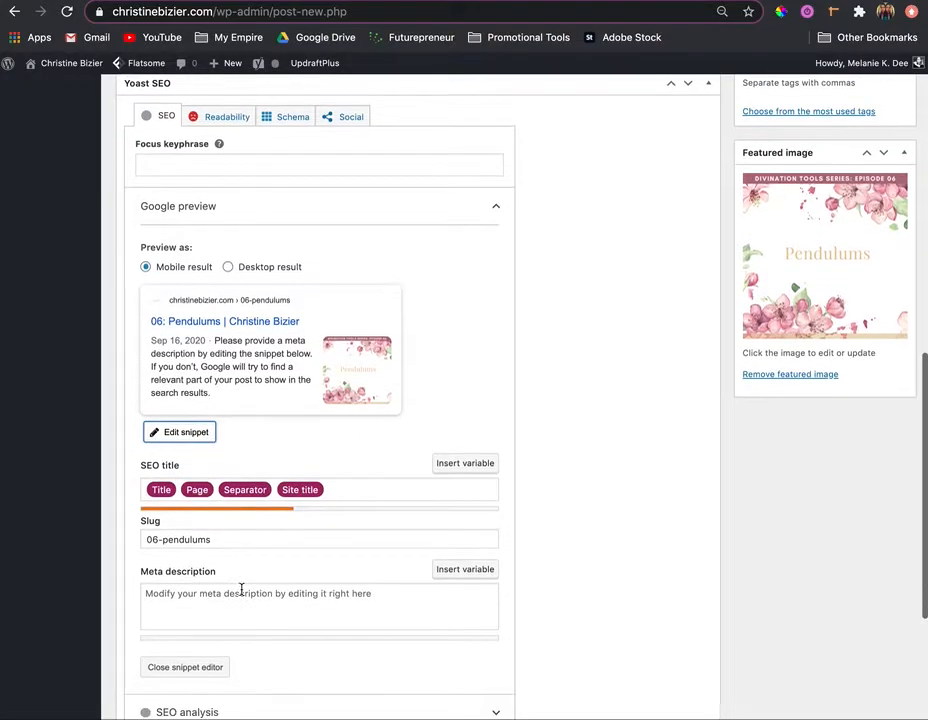
{"action": "left_click", "coordinate": [239, 609]}
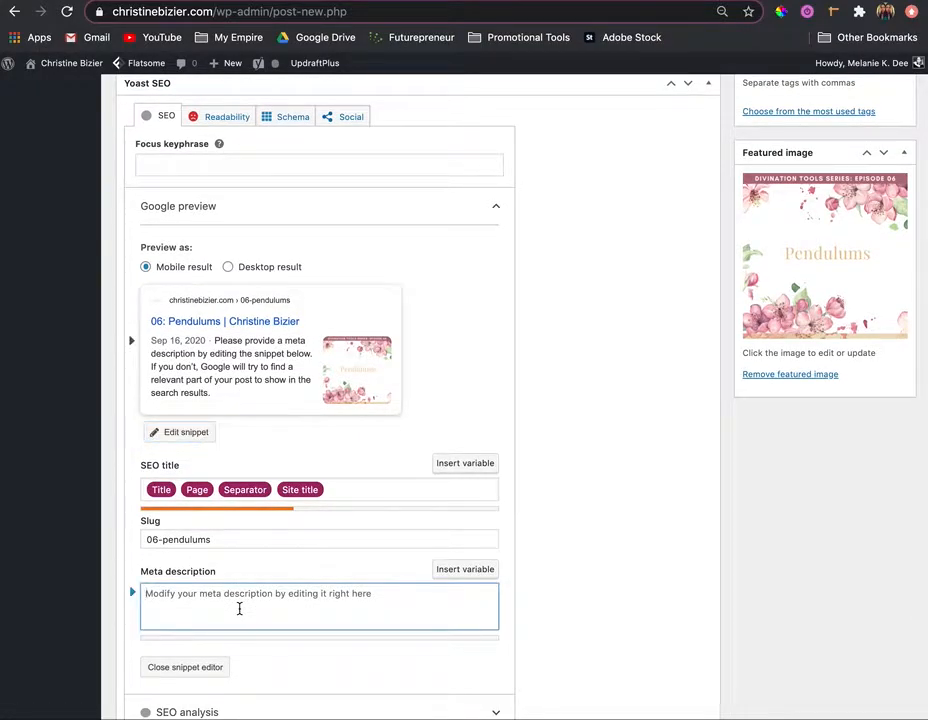
{"action": "type", "text": "Thi"}
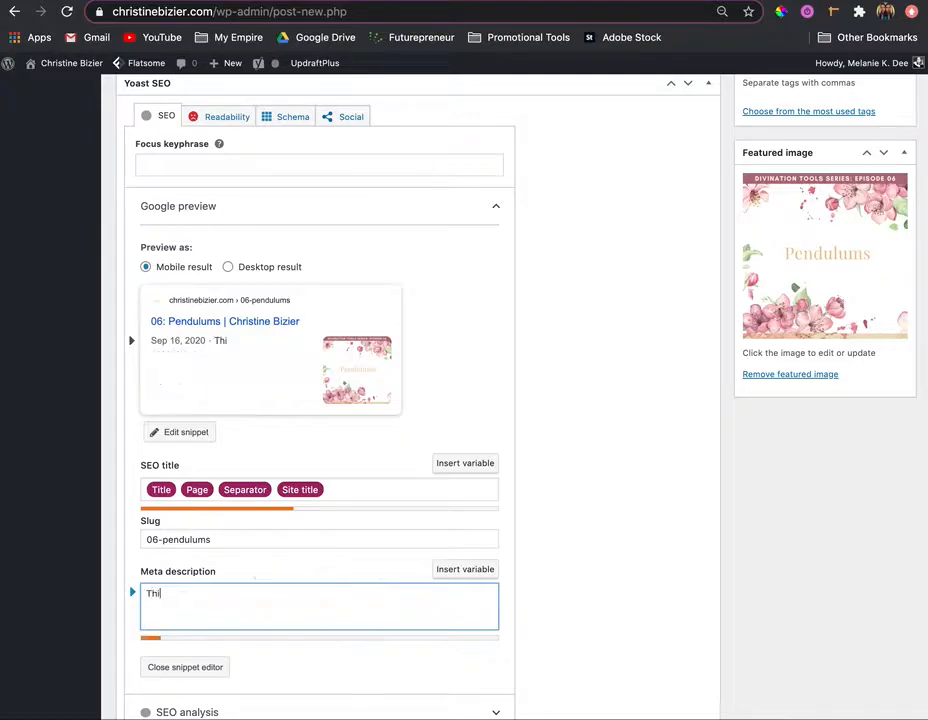
{"action": "type", "text": "s class is about using yoru body"}
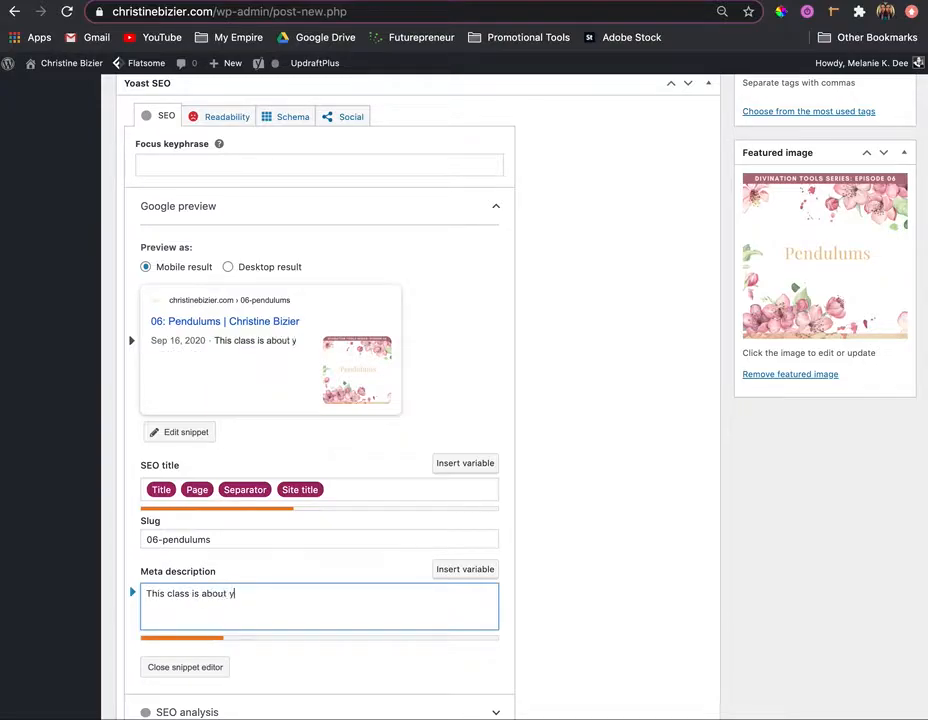
{"action": "key", "text": "BackSpace"}
{"action": "key", "text": "BackSpace"}
{"action": "key", "text": "BackSpace"}
{"action": "key", "text": "BackSpace"}
{"action": "key", "text": "BackSpace"}
{"action": "key", "text": "BackSpace"}
{"action": "key", "text": "BackSpace"}
{"action": "type", "text": "ur body as a"}
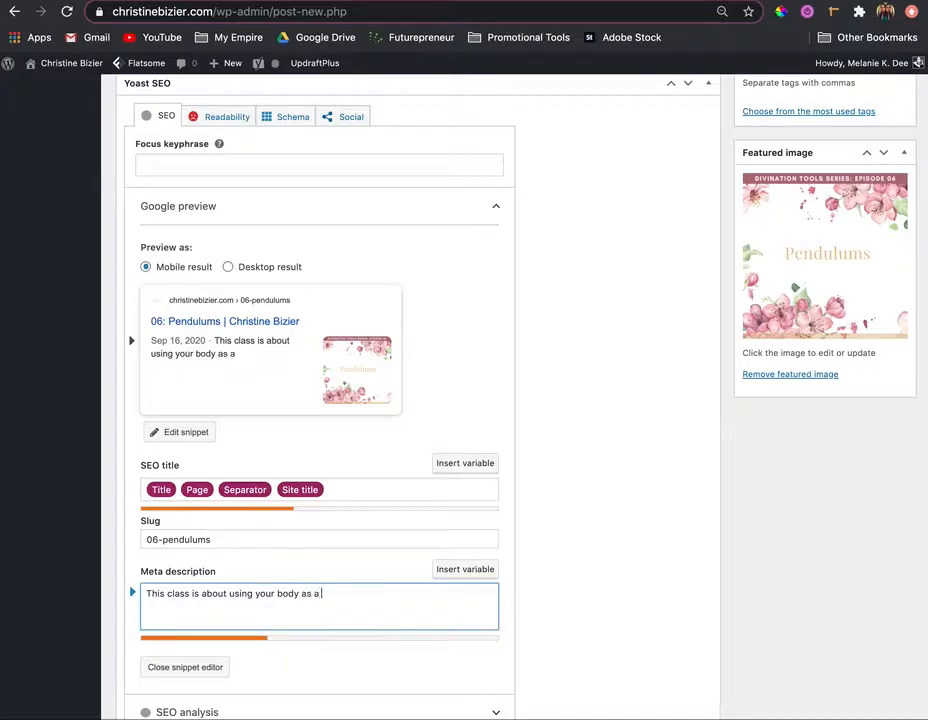
{"action": "type", "text": " pendulum, and"}
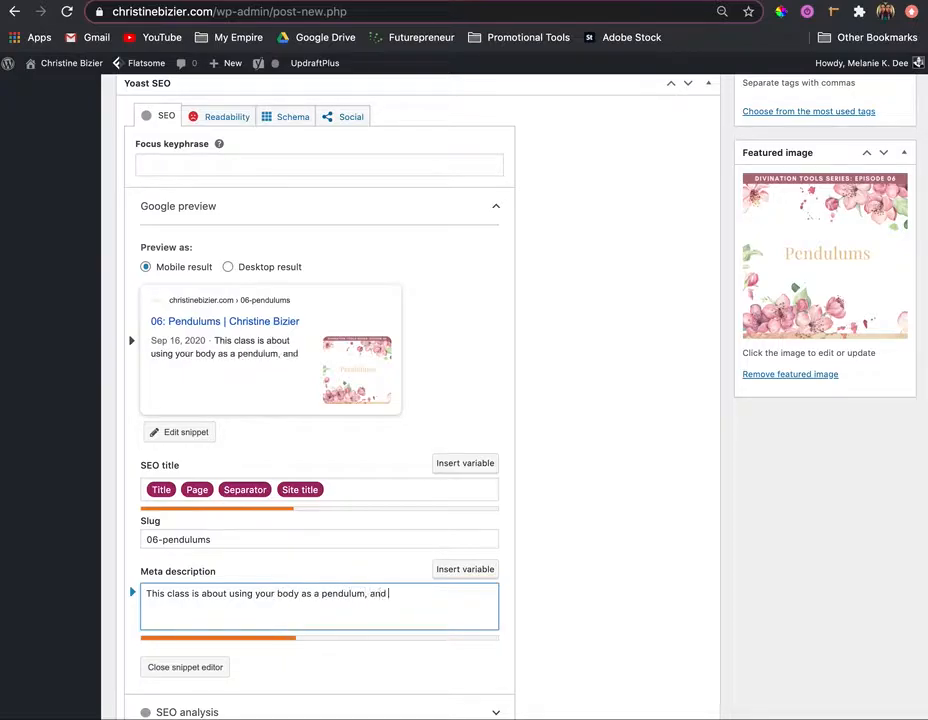
{"action": "type", "text": " how to ask Spiri"}
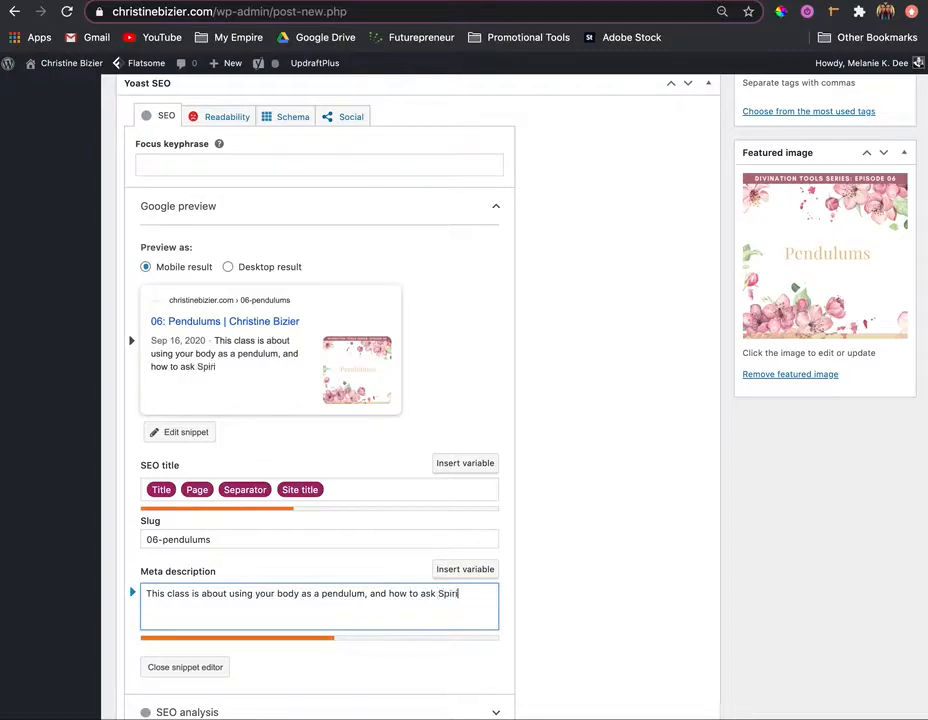
{"action": "type", "text": "t \"wat iat is my t"}
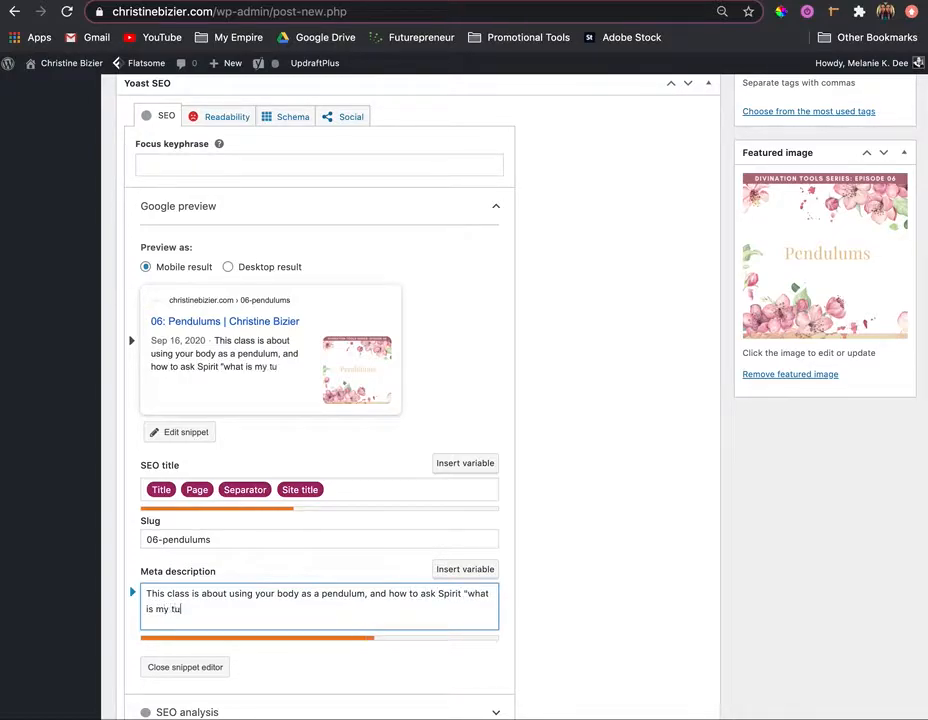
{"action": "type", "text": "ruth\", etc."}
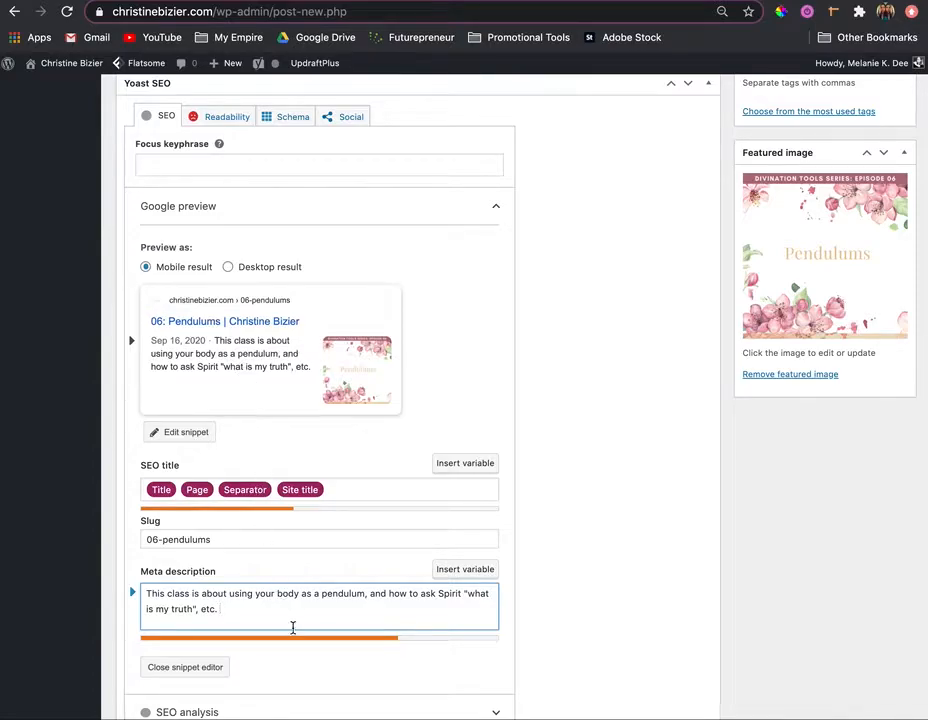
Step: Append "Divination tools and guidance tutorials." to the meta description, and publish the post
{"action": "type", "text": "Divination tools and guidance tutorials."}
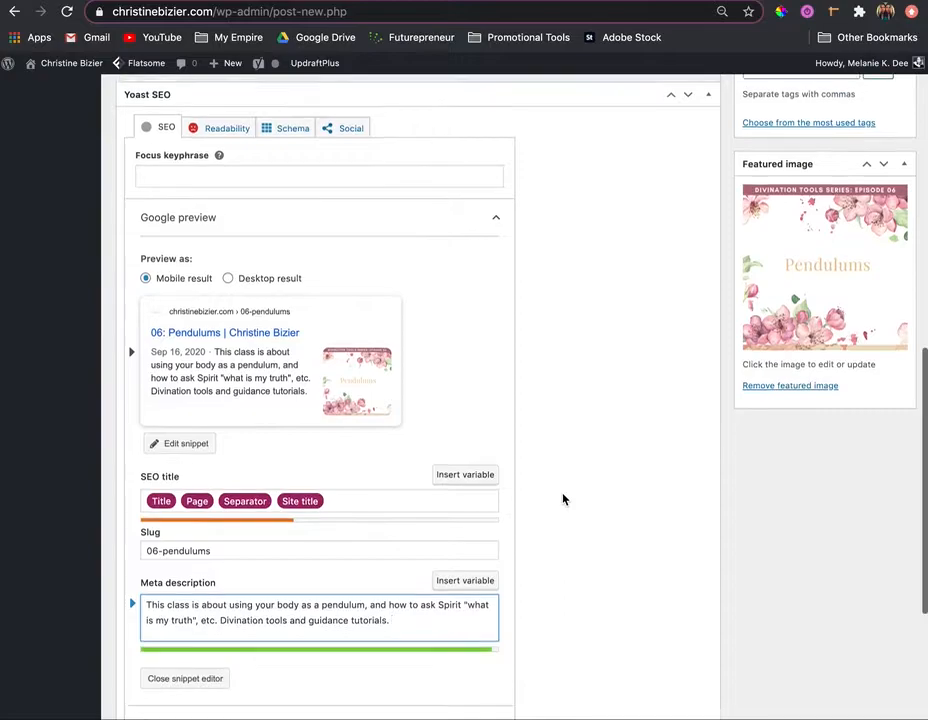
{"action": "scroll", "coordinate": [563, 499], "scroll_direction": "up", "scroll_amount": 8}
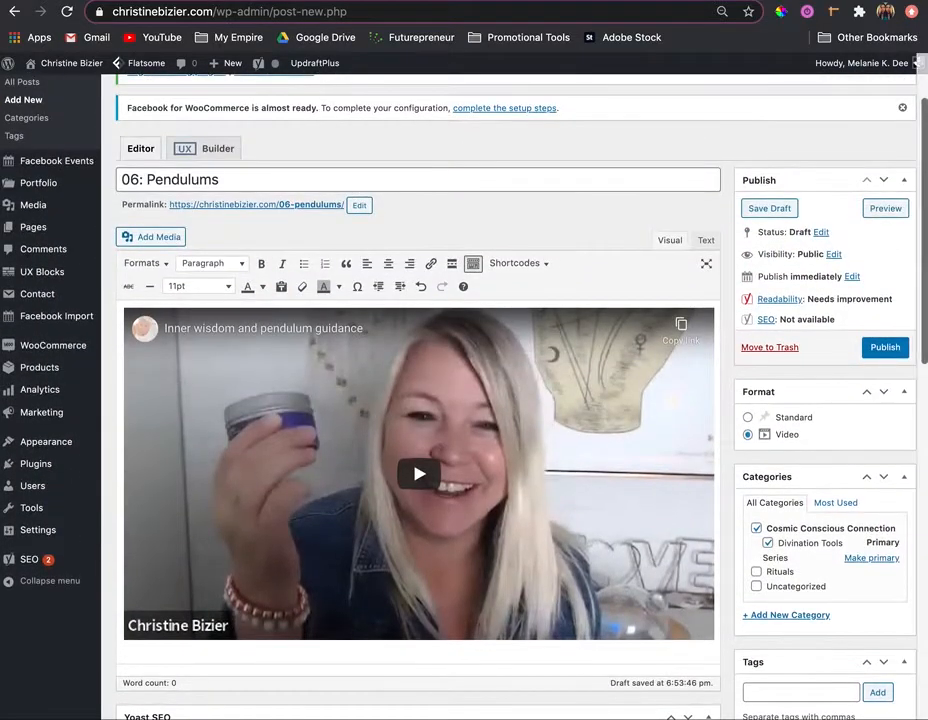
{"action": "left_click", "coordinate": [892, 350]}
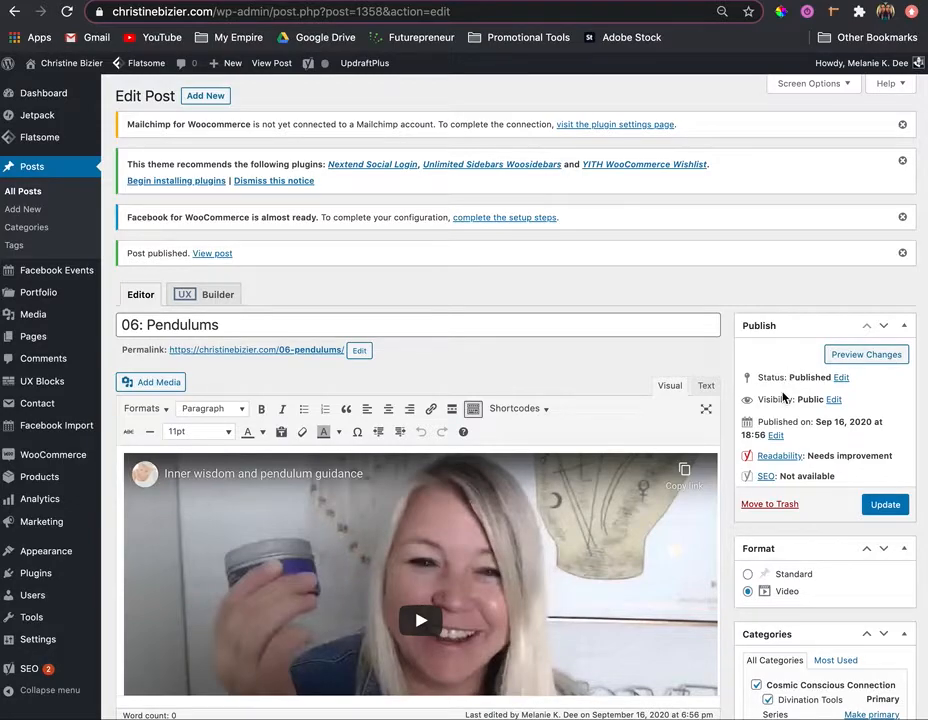
Step: Backdate the post's publish date to September 14, 2020 at 21:00 and update the post
{"action": "scroll", "coordinate": [783, 397], "scroll_direction": "down", "scroll_amount": 2}
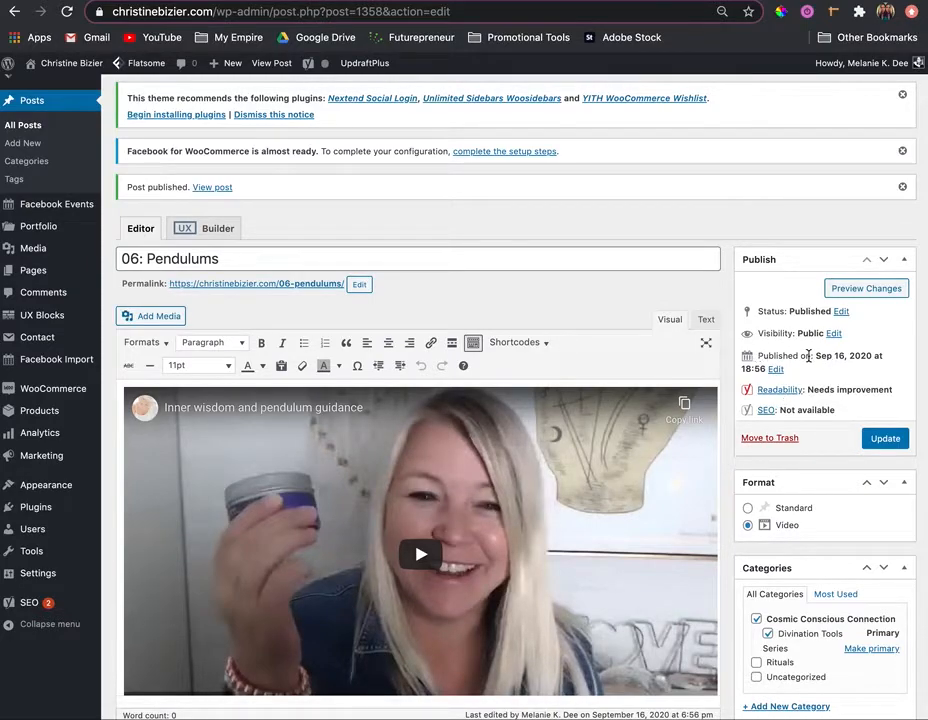
{"action": "left_click", "coordinate": [776, 369]}
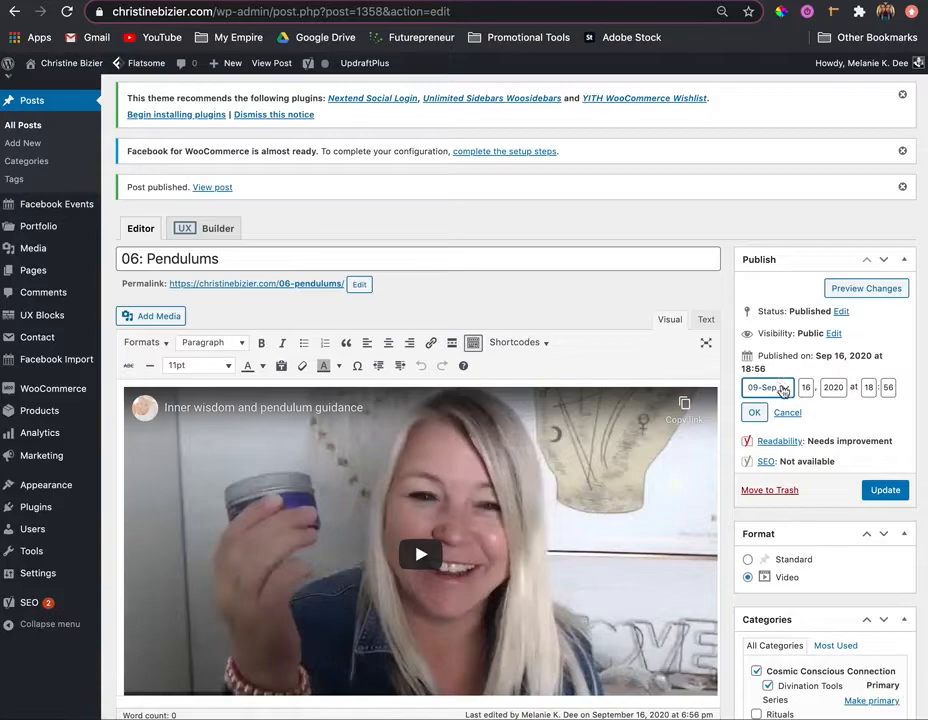
{"action": "left_click", "coordinate": [782, 389]}
{"action": "left_click", "coordinate": [770, 386]}
{"action": "left_click", "coordinate": [807, 388]}
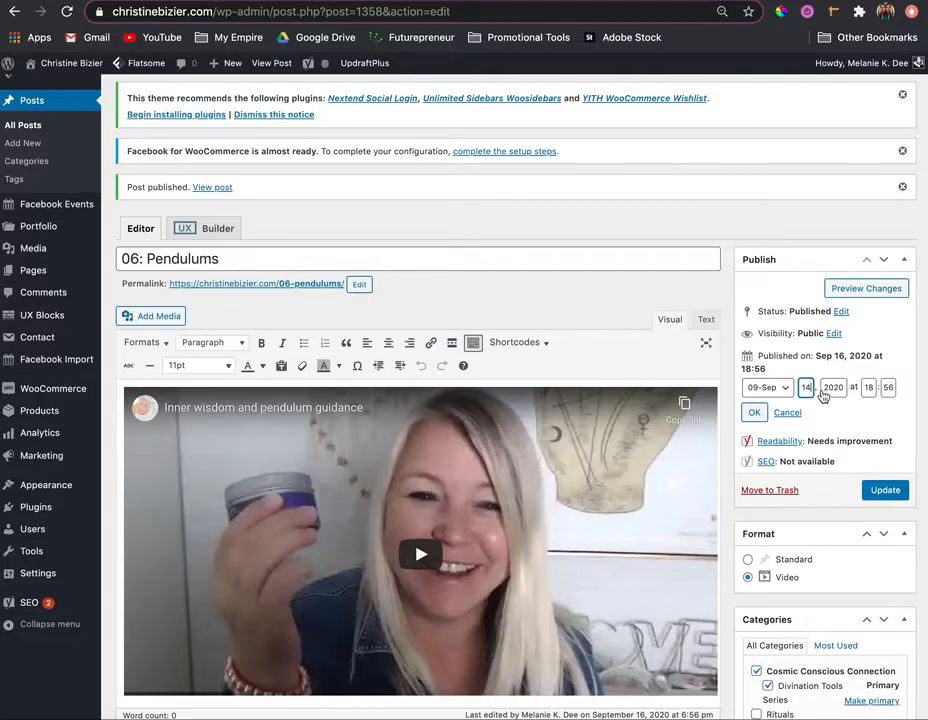
{"action": "left_click", "coordinate": [870, 388]}
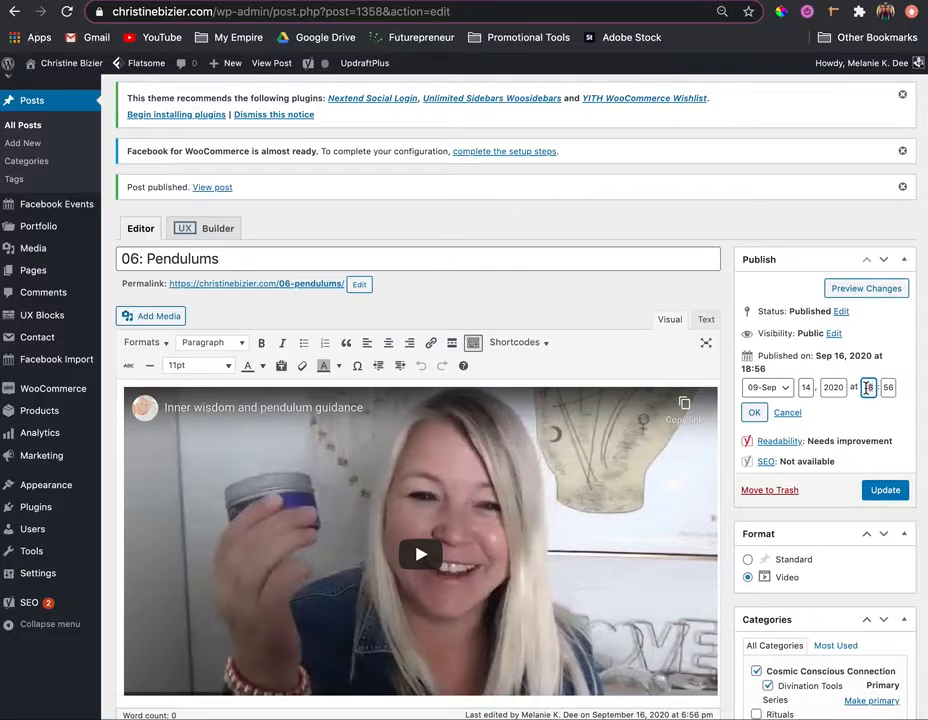
{"action": "left_click", "coordinate": [888, 388]}
{"action": "type", "text": "00"}
{"action": "left_click", "coordinate": [754, 412]}
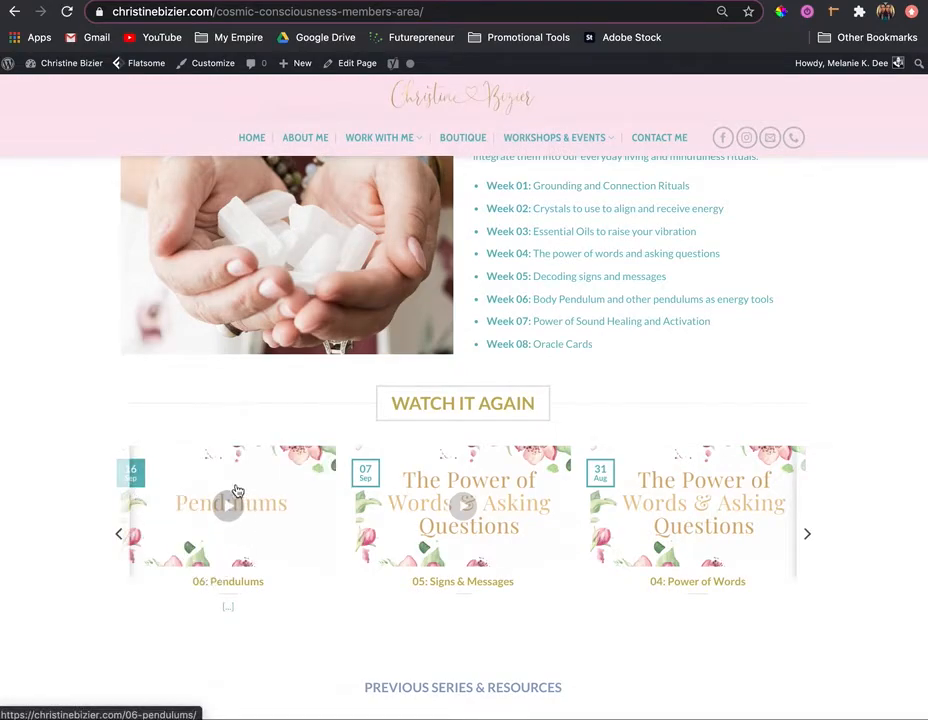
{"action": "key", "text": "ctrl+Tab"}
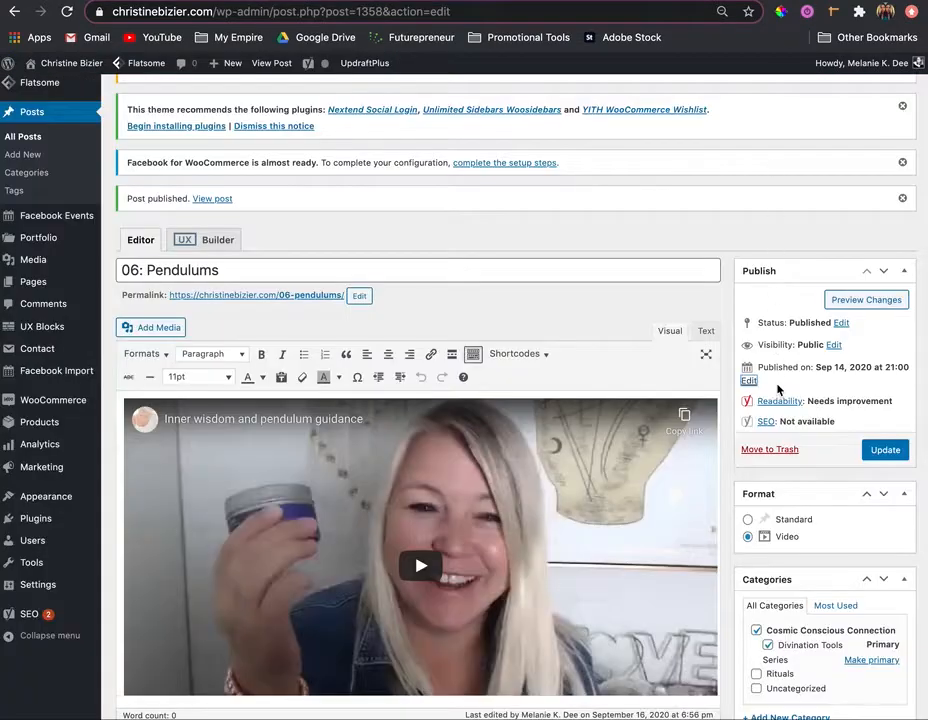
{"action": "left_click", "coordinate": [883, 452]}
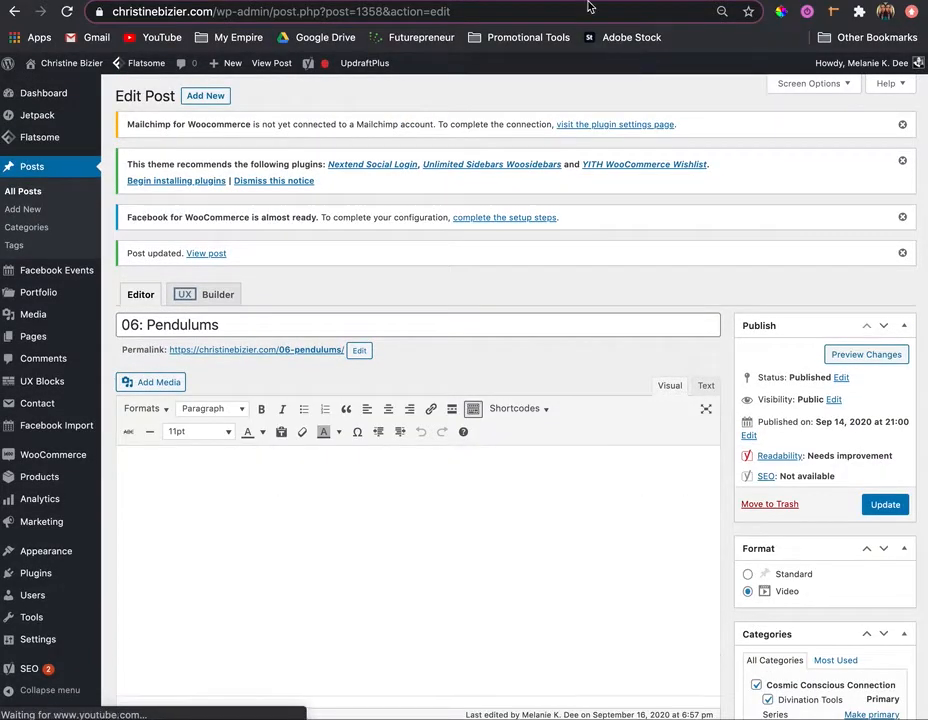
Step: Check the 06: Pendulums entry and its date under Watch It Again on the members area page, and review the page's upper sections
{"action": "left_click", "coordinate": [588, 2]}
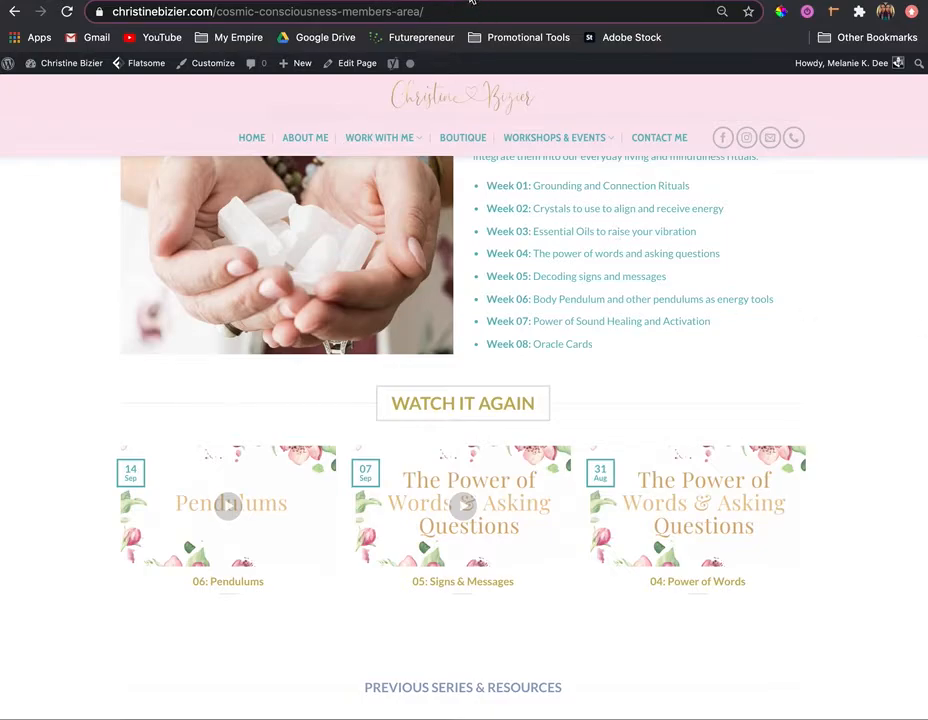
{"action": "left_click", "coordinate": [297, 538]}
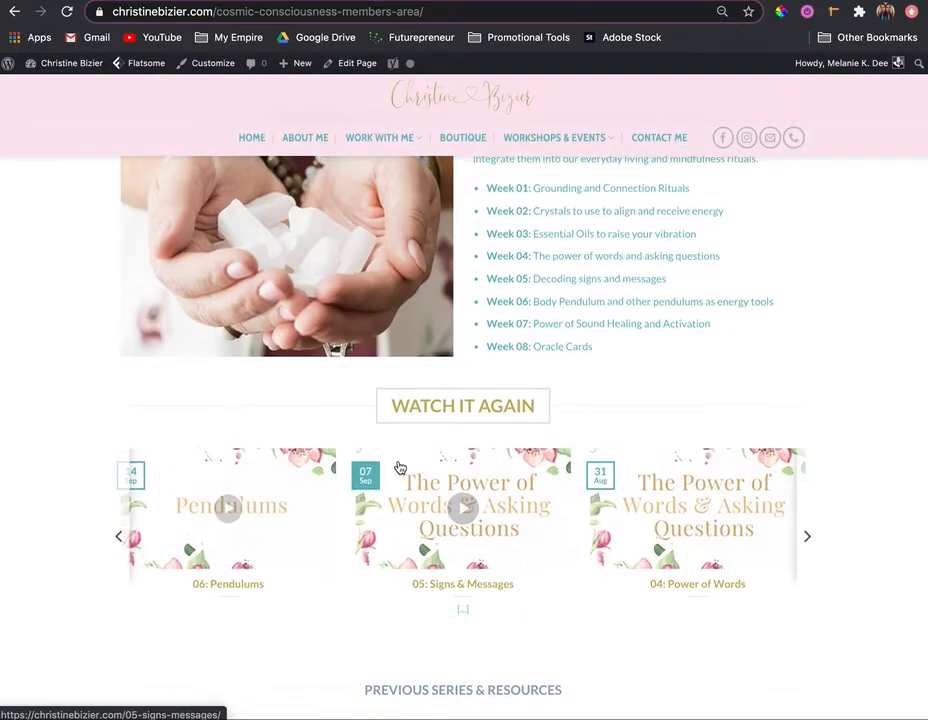
{"action": "scroll", "coordinate": [400, 468], "scroll_direction": "up", "scroll_amount": 3}
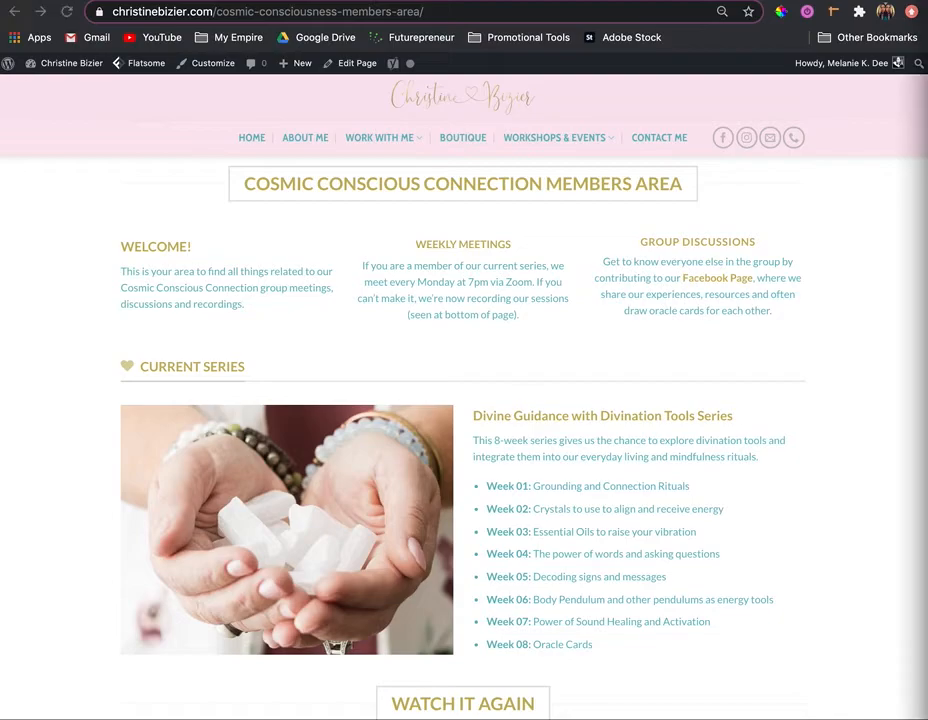
{"action": "scroll", "coordinate": [787, 455], "scroll_direction": "up", "scroll_amount": 5}
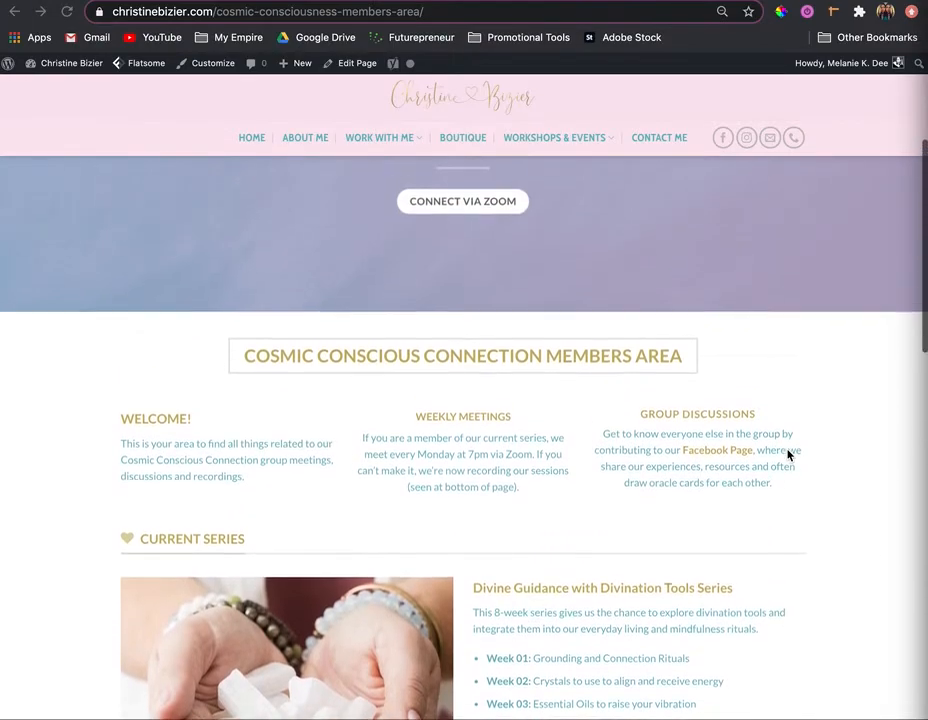